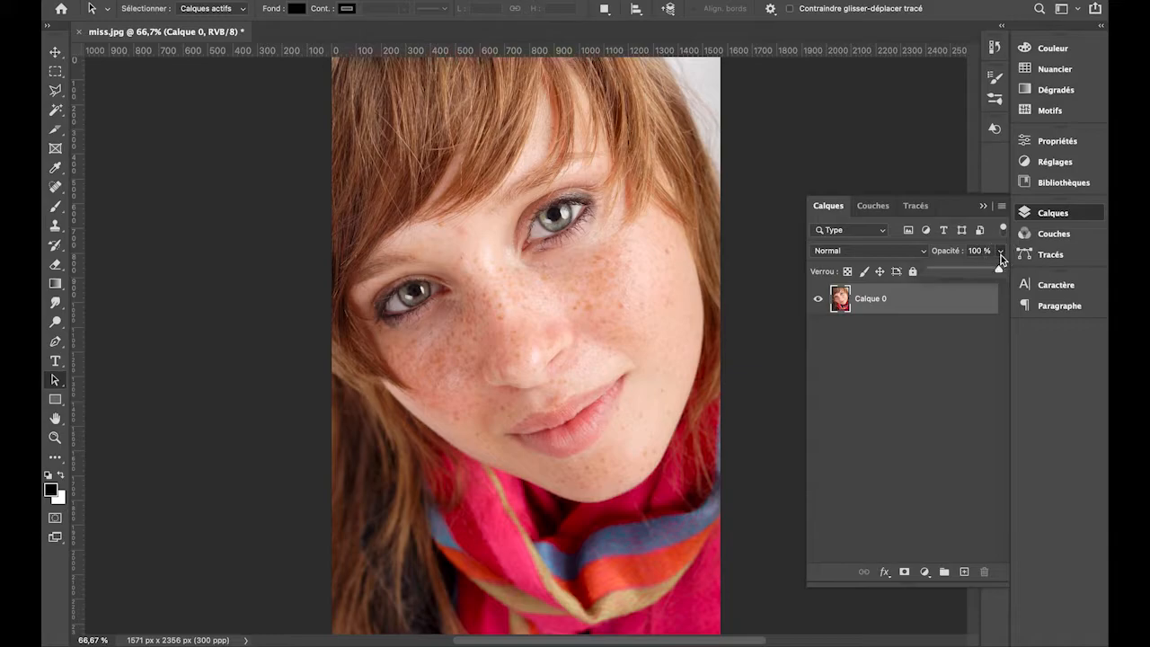
- Reduce the photo layer's opacity to 37% and activate the standard Pen tool
{"action": "mouse_move", "coordinate": [962, 270]}
{"action": "left_mouse_down"}
{"action": "mouse_move", "coordinate": [941, 276]}
{"action": "mouse_move", "coordinate": [958, 277]}
{"action": "left_mouse_up"}
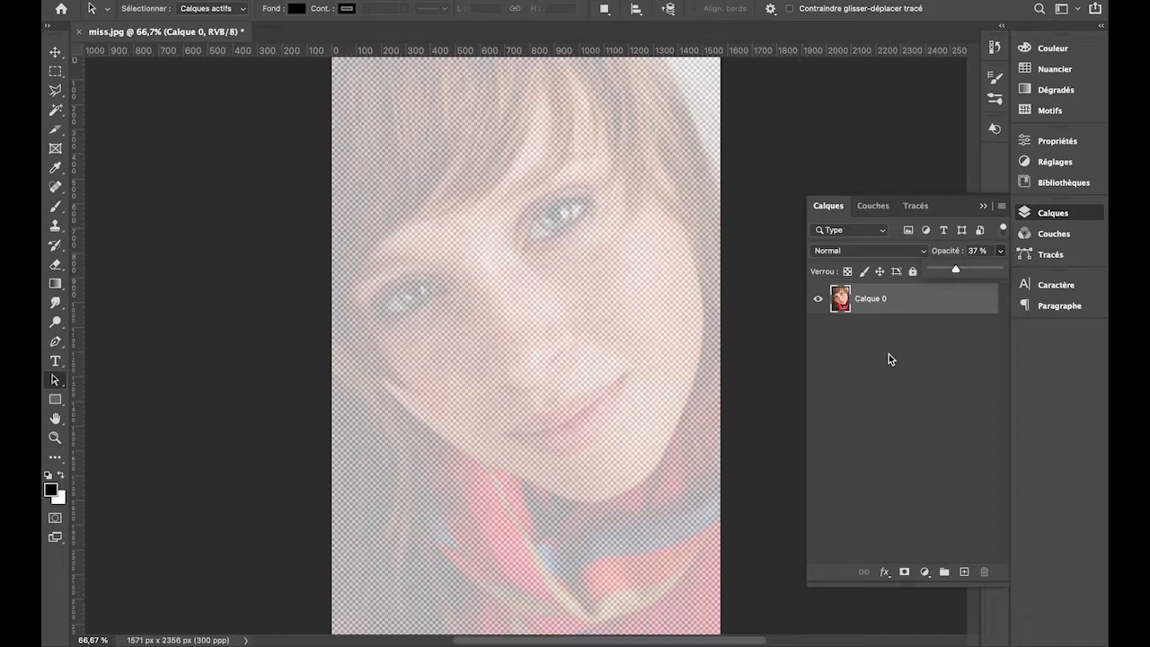
{"action": "left_click", "coordinate": [57, 343]}
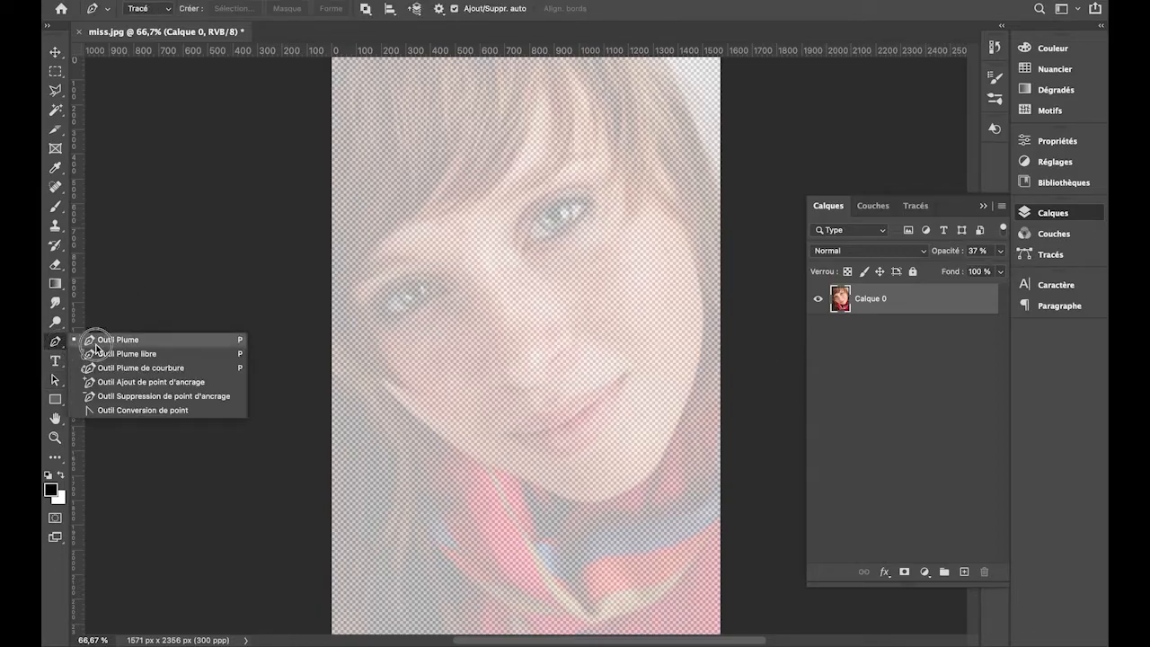
{"action": "left_click", "coordinate": [90, 339]}
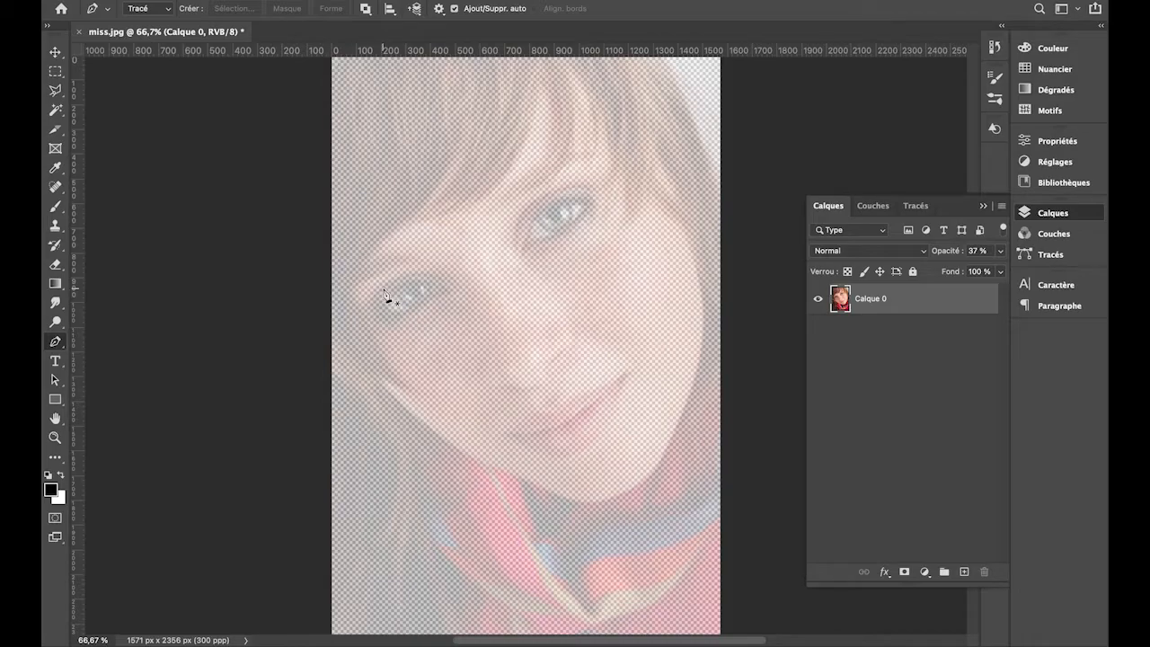
- Trace a rough four-point Pen path around the left-hand eye, from the inner corner over the upper lid and back along the lower lid
{"action": "scroll", "coordinate": [387, 297], "scroll_direction": "up", "scroll_amount": 5}
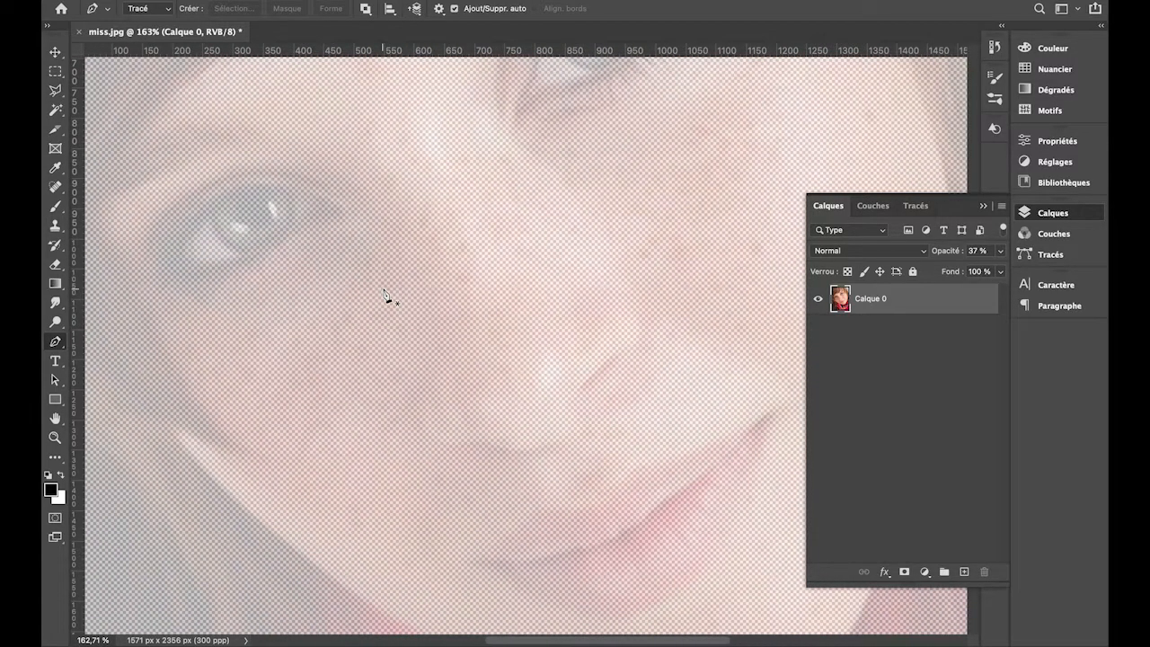
{"action": "scroll", "coordinate": [260, 220], "scroll_direction": "right", "scroll_amount": 3}
{"action": "scroll", "coordinate": [261, 221], "scroll_direction": "left", "scroll_amount": 5}
{"action": "scroll", "coordinate": [261, 220], "scroll_direction": "up", "scroll_amount": 3}
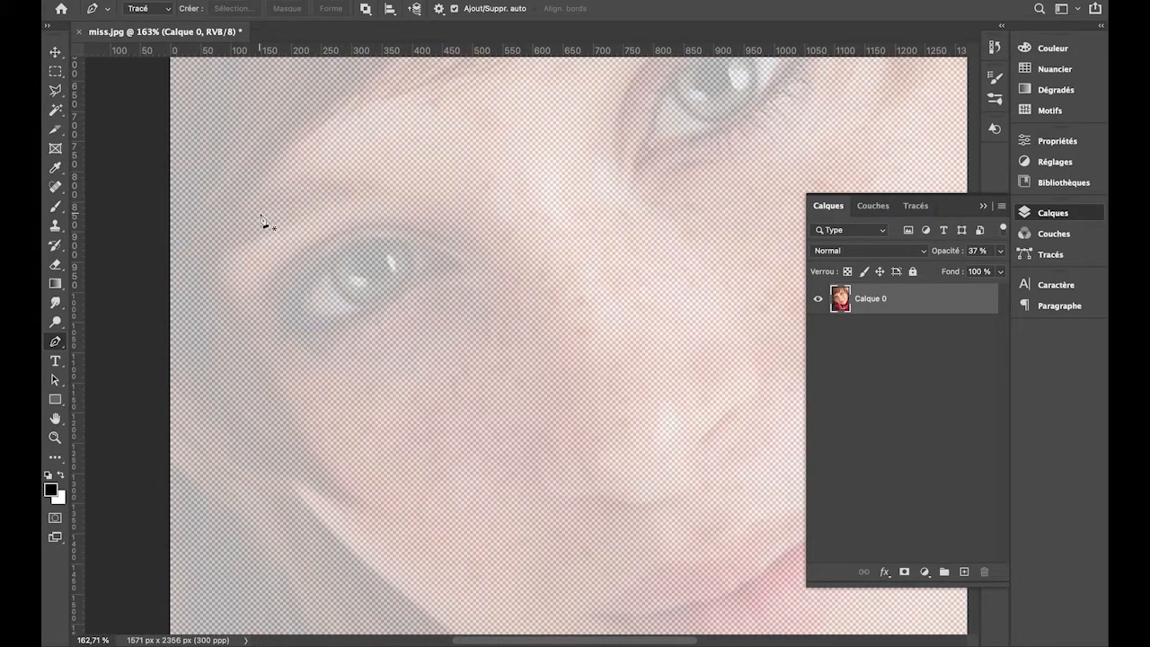
{"action": "right_click", "coordinate": [261, 215]}
{"action": "left_click", "coordinate": [235, 194]}
{"action": "scroll", "coordinate": [335, 242], "scroll_direction": "up", "scroll_amount": 1}
{"action": "scroll", "coordinate": [335, 245], "scroll_direction": "up", "scroll_amount": 3}
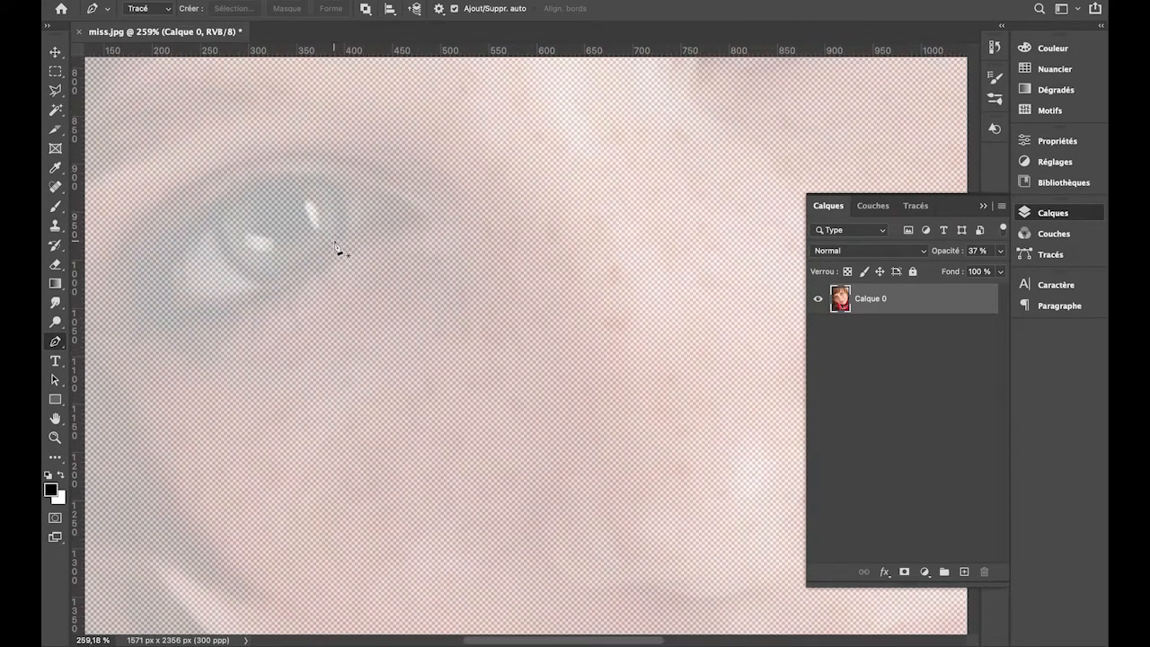
{"action": "scroll", "coordinate": [336, 246], "scroll_direction": "left", "scroll_amount": 5}
{"action": "scroll", "coordinate": [336, 246], "scroll_direction": "up", "scroll_amount": 3}
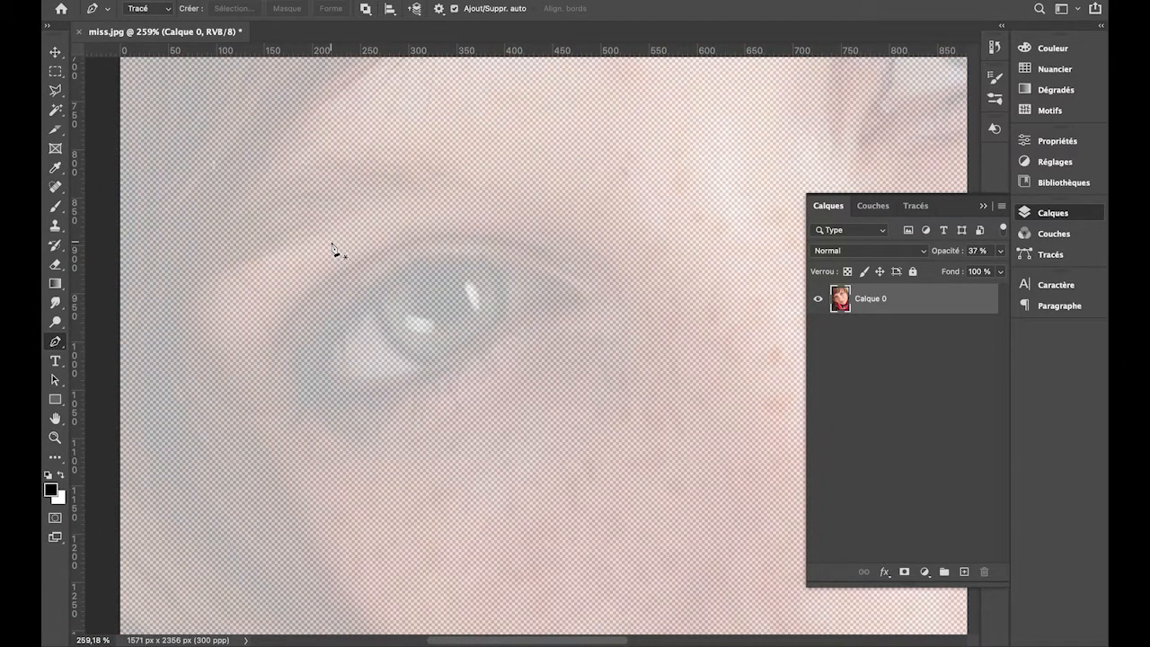
{"action": "left_click", "coordinate": [549, 310]}
{"action": "key", "text": "ctrl+z"}
{"action": "left_click_drag", "start_coordinate": [549, 310], "coordinate": [610, 326]}
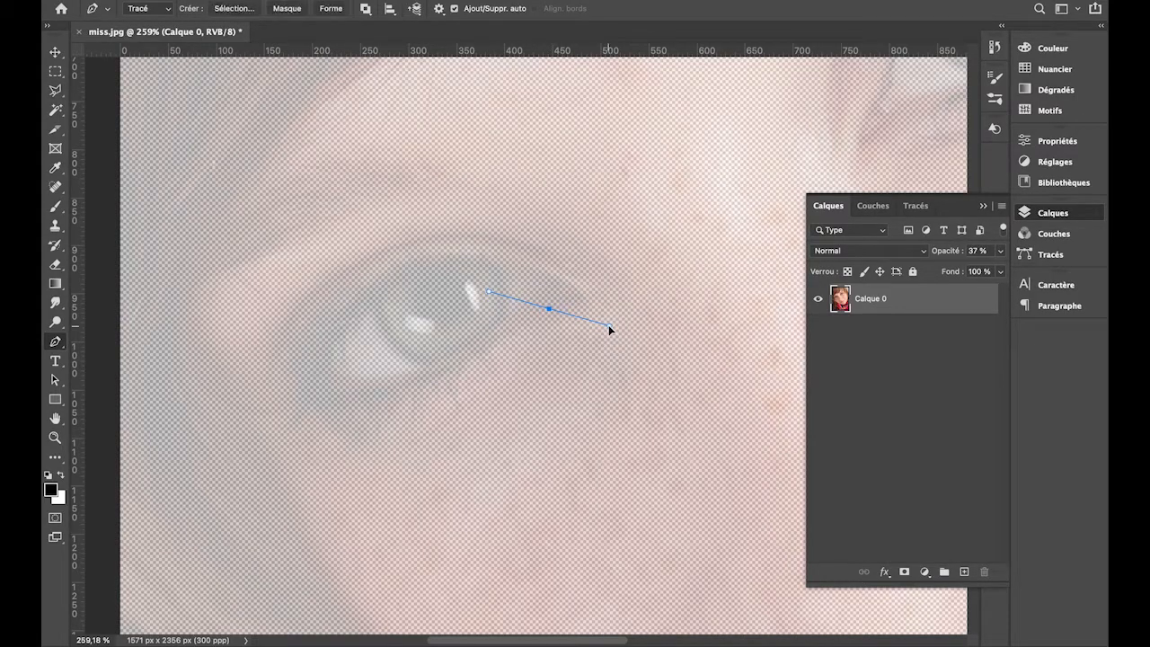
{"action": "left_click_drag", "start_coordinate": [542, 274], "coordinate": [495, 264]}
{"action": "left_click", "coordinate": [313, 377]}
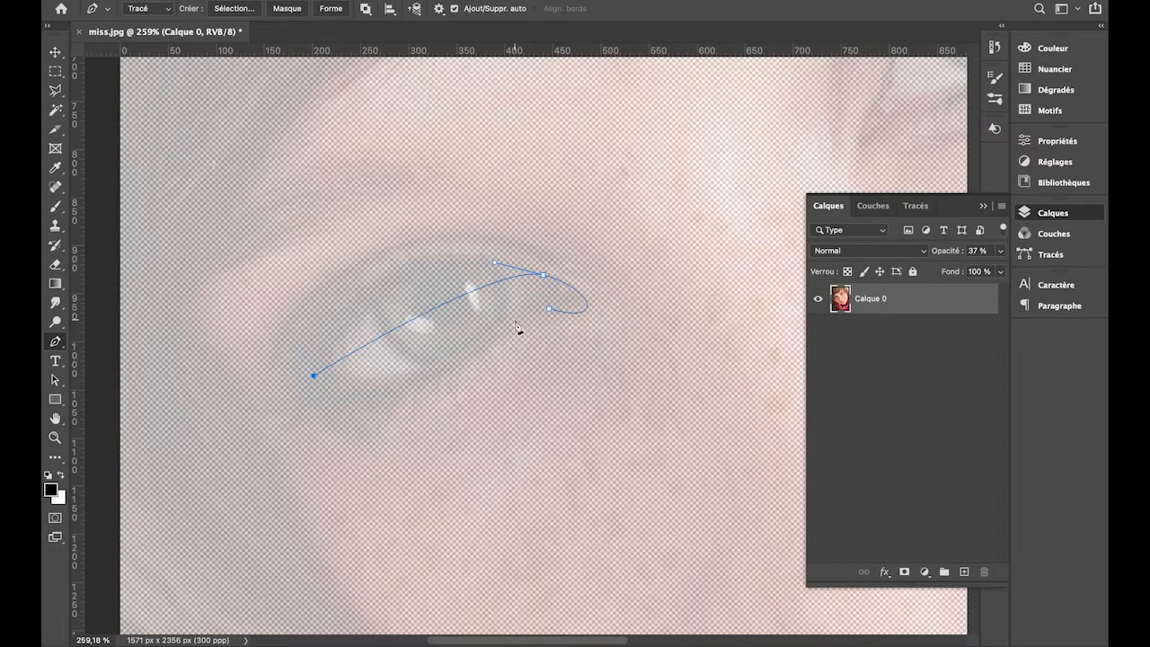
{"action": "left_click_drag", "start_coordinate": [514, 321], "coordinate": [576, 234]}
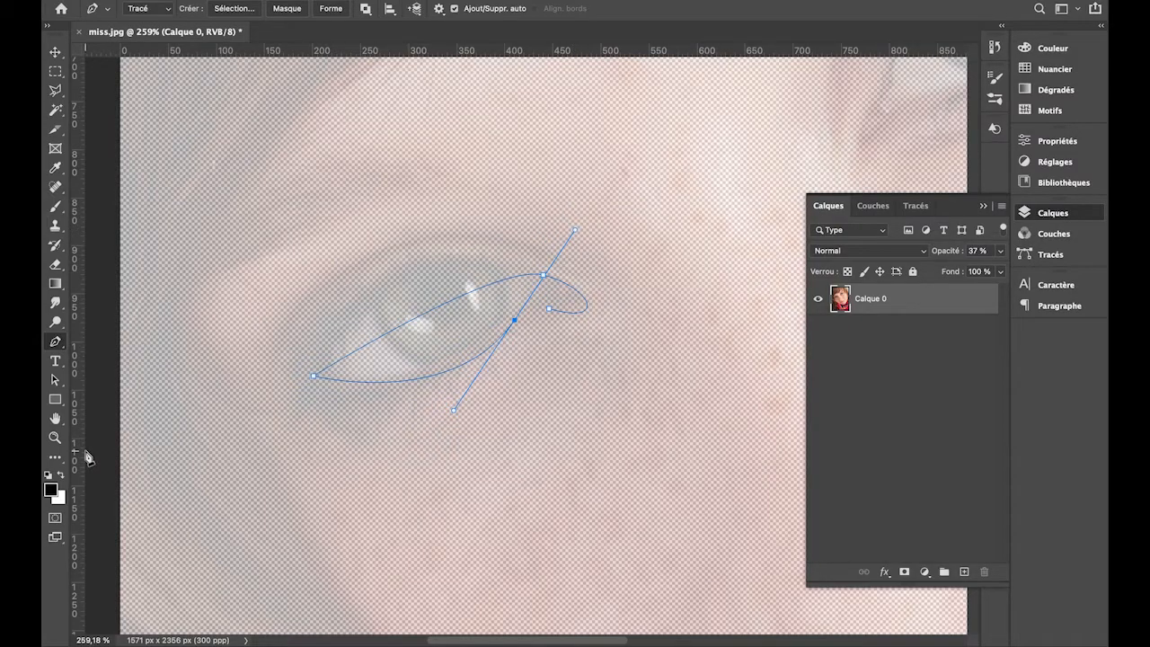
- Adjust the eye outline's anchor points and handles with Direct Selection so the curves follow the upper lid, inner corner and lower lid
{"action": "left_click", "coordinate": [61, 385]}
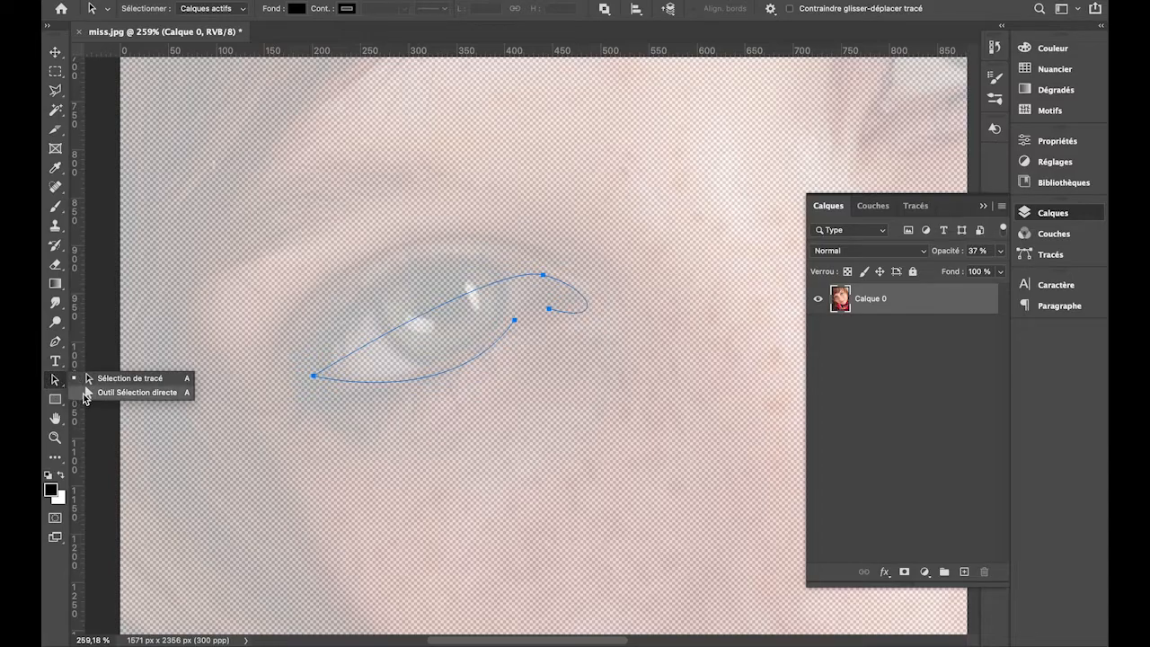
{"action": "left_click", "coordinate": [91, 393]}
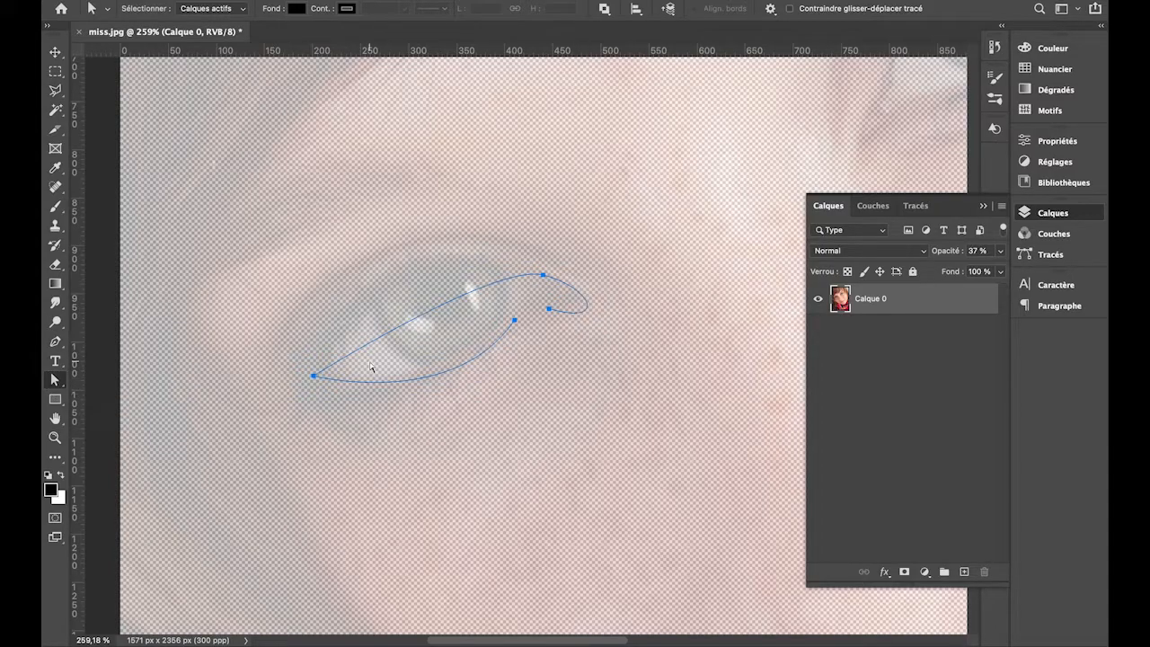
{"action": "left_click", "coordinate": [422, 323]}
{"action": "left_click_drag", "start_coordinate": [543, 275], "coordinate": [533, 271]}
{"action": "left_click", "coordinate": [550, 310]}
{"action": "left_click_drag", "start_coordinate": [553, 312], "coordinate": [598, 312]}
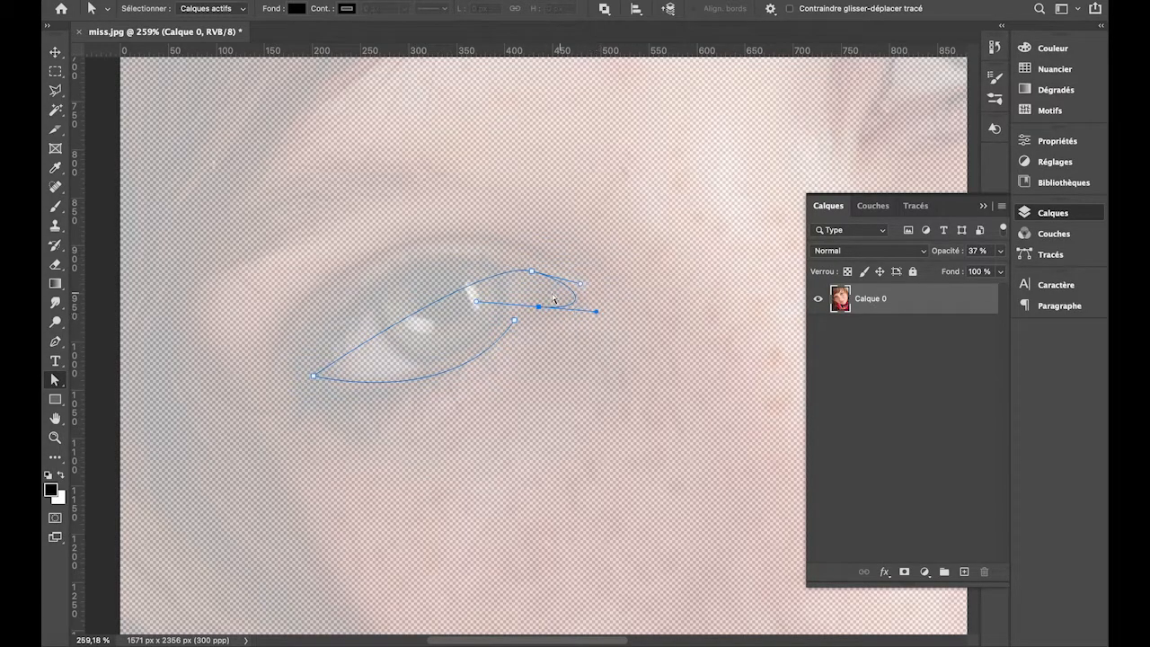
{"action": "left_click", "coordinate": [532, 272]}
{"action": "left_click_drag", "start_coordinate": [485, 262], "coordinate": [367, 210]}
{"action": "left_click", "coordinate": [515, 321]}
{"action": "left_click_drag", "start_coordinate": [454, 410], "coordinate": [428, 410]}
{"action": "left_click_drag", "start_coordinate": [514, 322], "coordinate": [512, 316]}
- Raise the photo layer's opacity to 75% and refine the eye outline at the inner corner and along the lower lid
{"action": "left_click", "coordinate": [1001, 251]}
{"action": "left_click", "coordinate": [982, 273]}
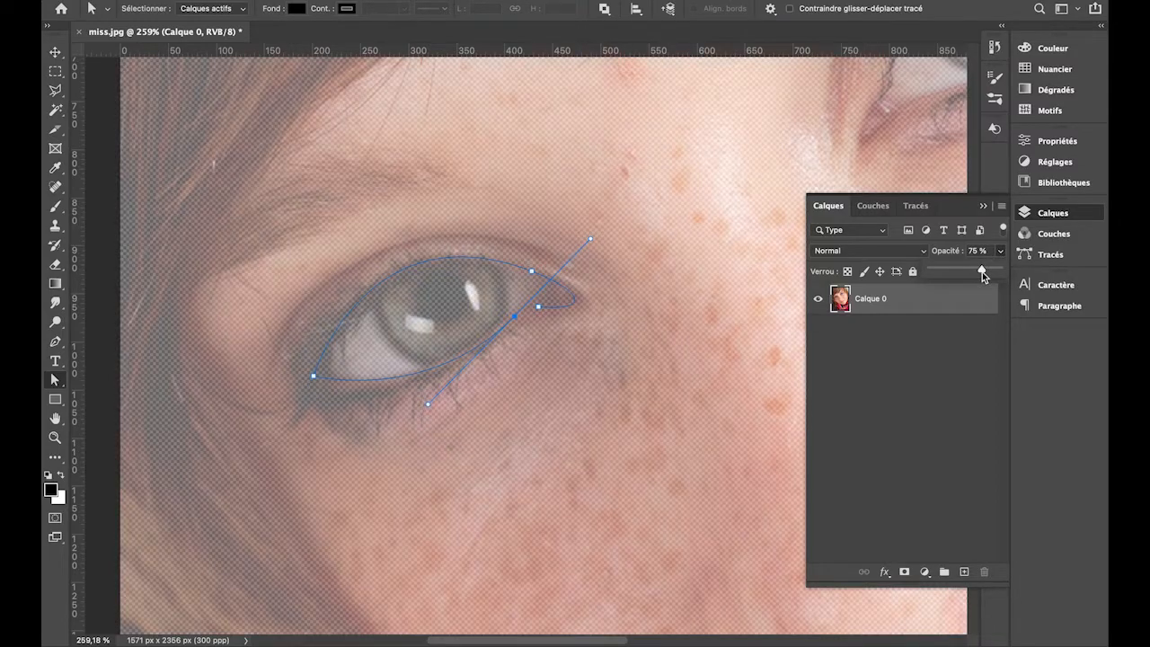
{"action": "left_click", "coordinate": [534, 274]}
{"action": "left_click_drag", "start_coordinate": [600, 315], "coordinate": [569, 309]}
{"action": "left_click", "coordinate": [579, 290]}
{"action": "left_click", "coordinate": [314, 376]}
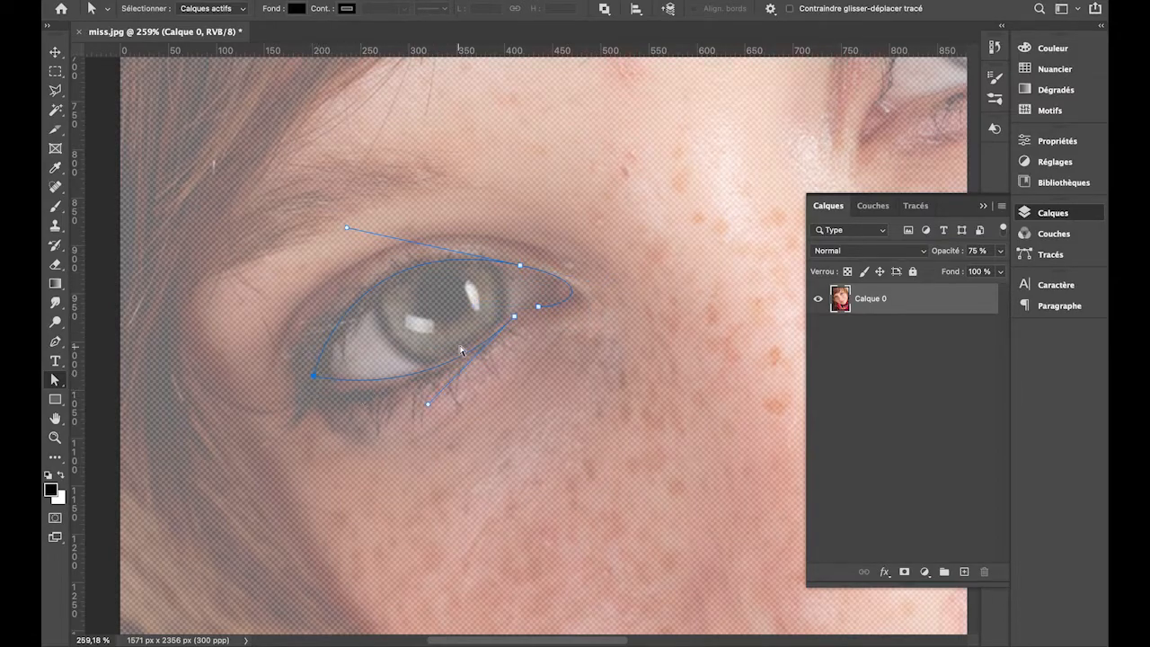
{"action": "left_click_drag", "start_coordinate": [429, 404], "coordinate": [393, 416]}
- Deselect the eye outline and draw a separate curved Pen path along the crease above the upper eyelid
{"action": "left_click", "coordinate": [61, 380]}
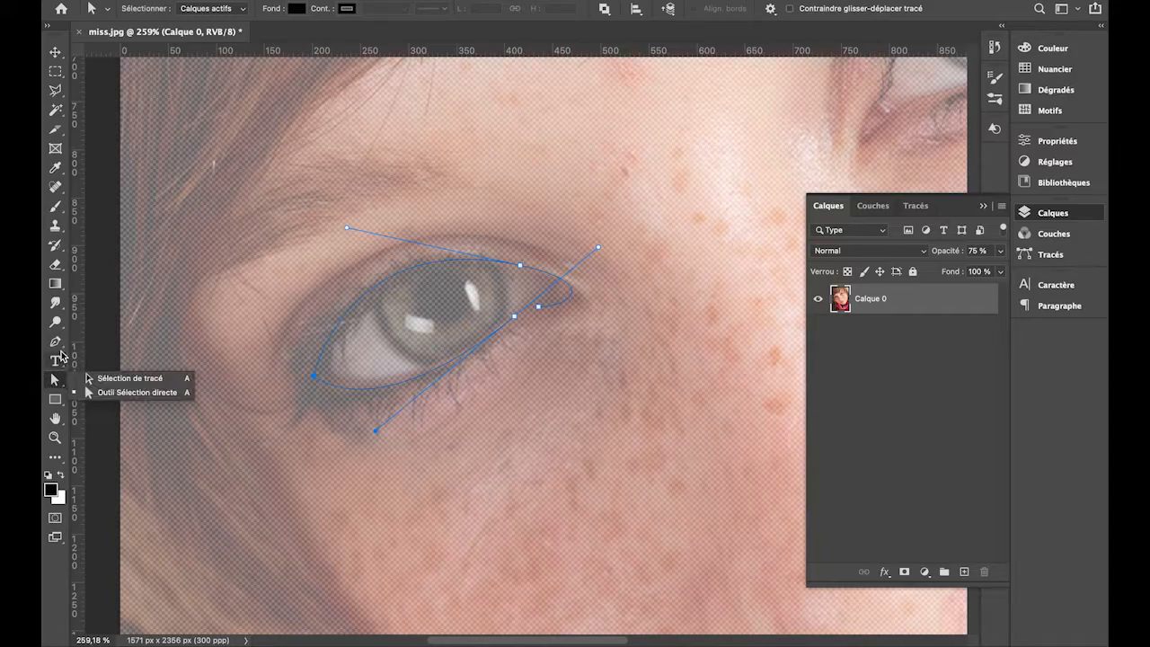
{"action": "left_click", "coordinate": [57, 343]}
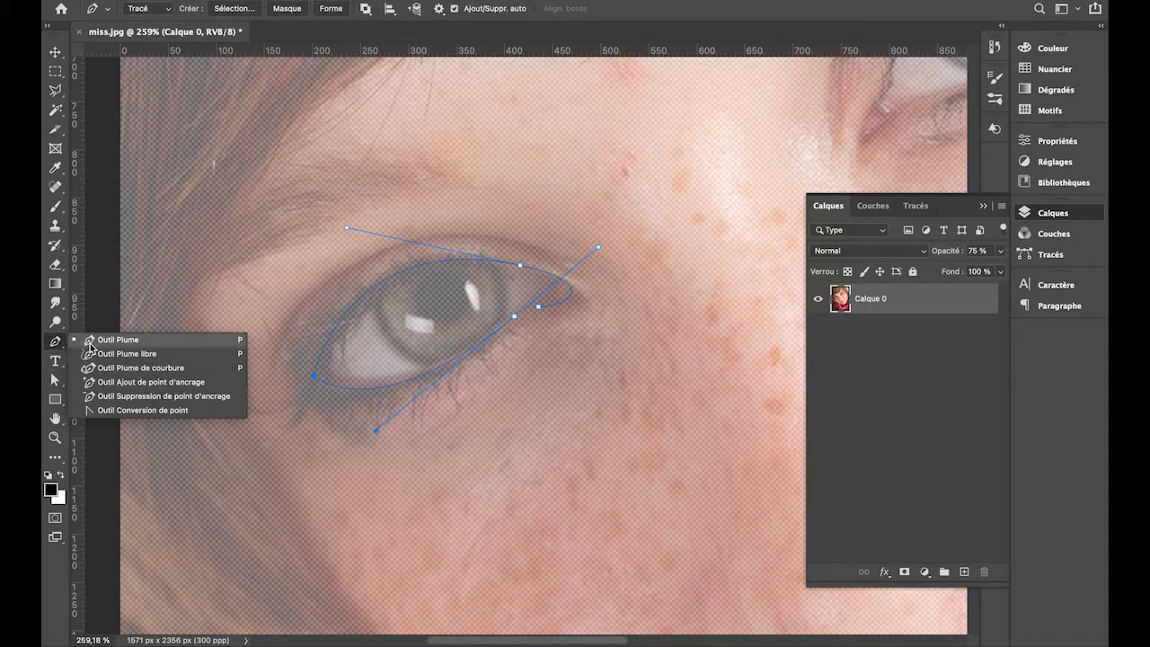
{"action": "left_click", "coordinate": [90, 345]}
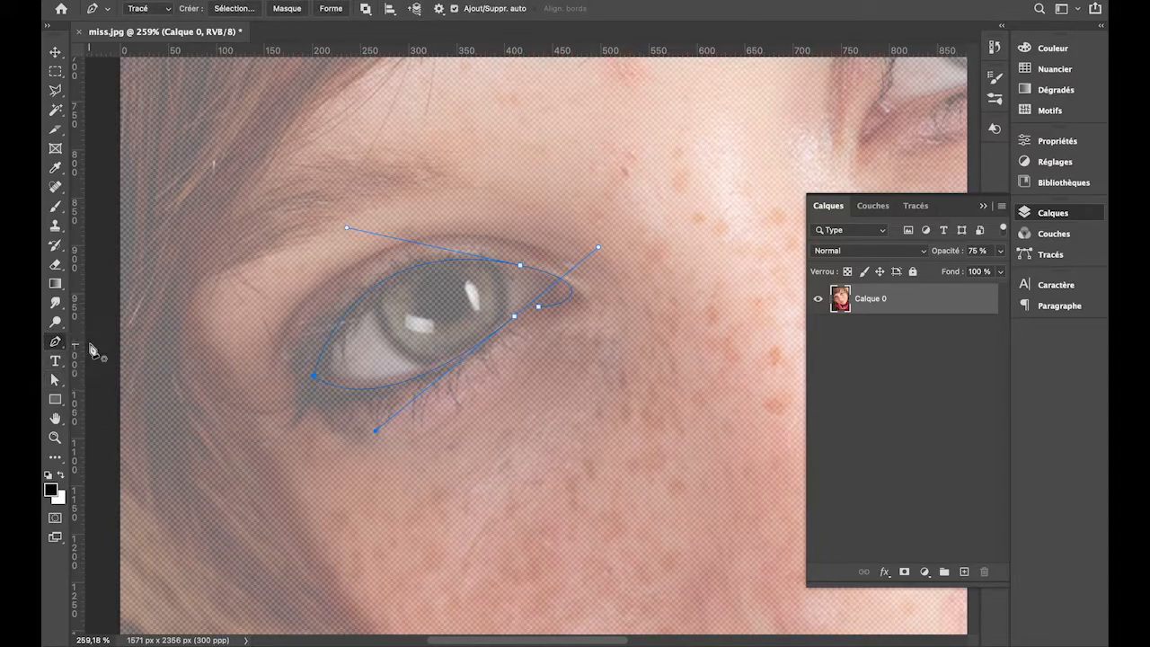
{"action": "left_click", "coordinate": [55, 381]}
{"action": "left_click", "coordinate": [187, 331]}
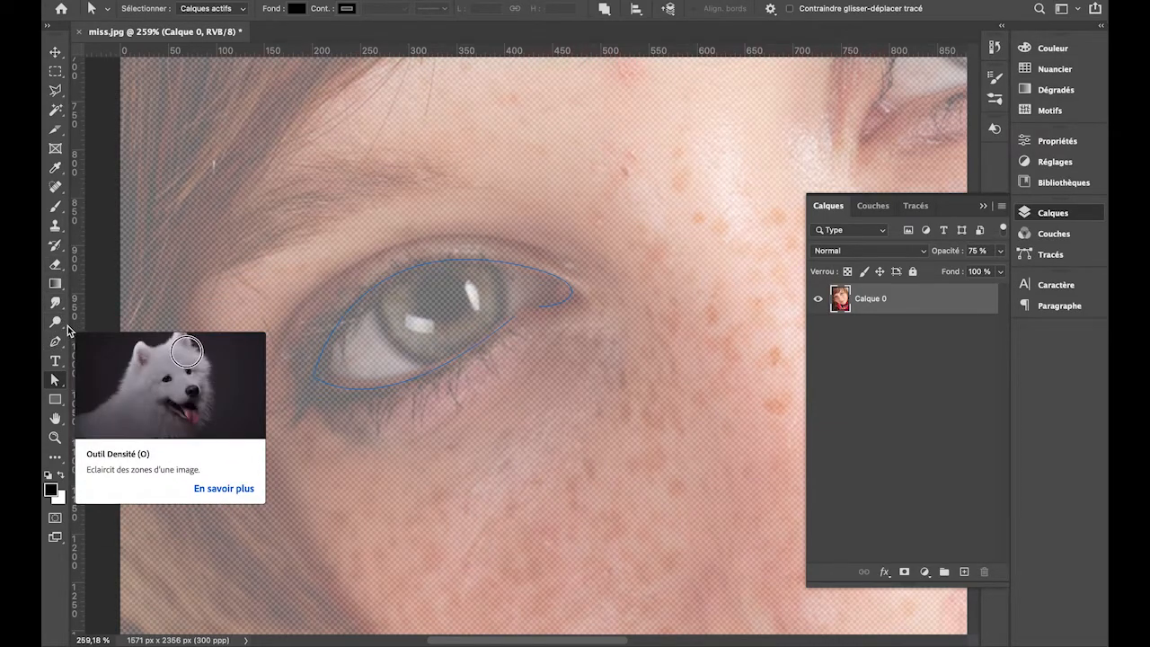
{"action": "left_click", "coordinate": [55, 343]}
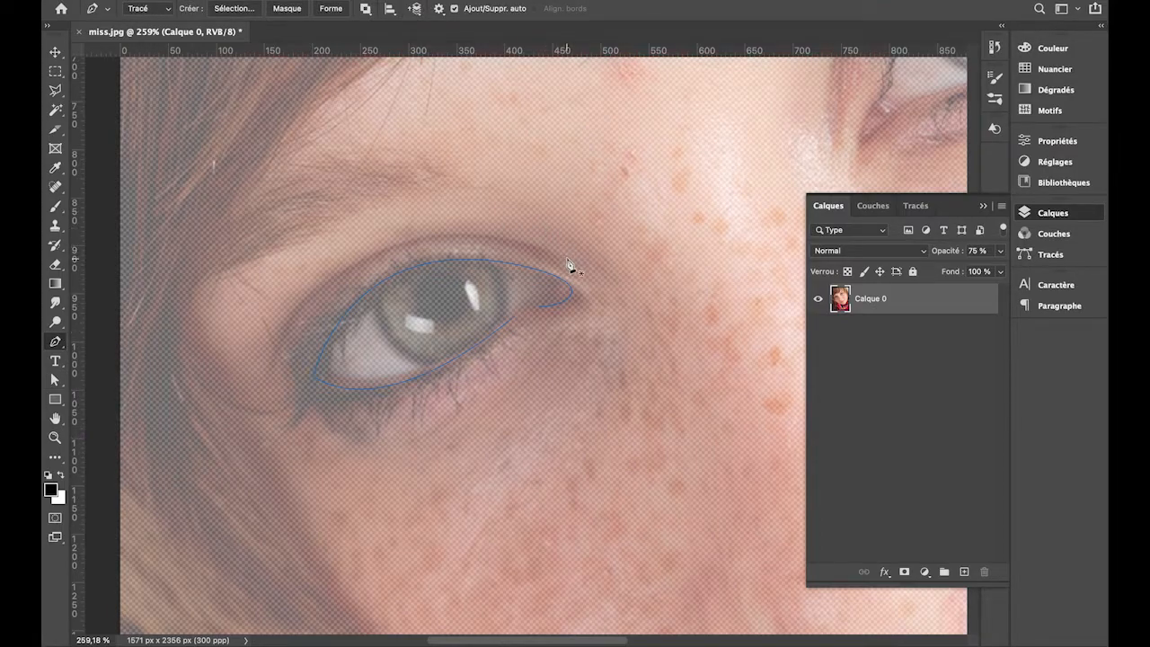
{"action": "left_click_drag", "start_coordinate": [570, 260], "coordinate": [449, 214]}
{"action": "left_click_drag", "start_coordinate": [275, 346], "coordinate": [237, 477]}
- Fine-tune the end points and handles of the eyelid crease curve to match the fold, and deselect the path
{"action": "left_click", "coordinate": [55, 379]}
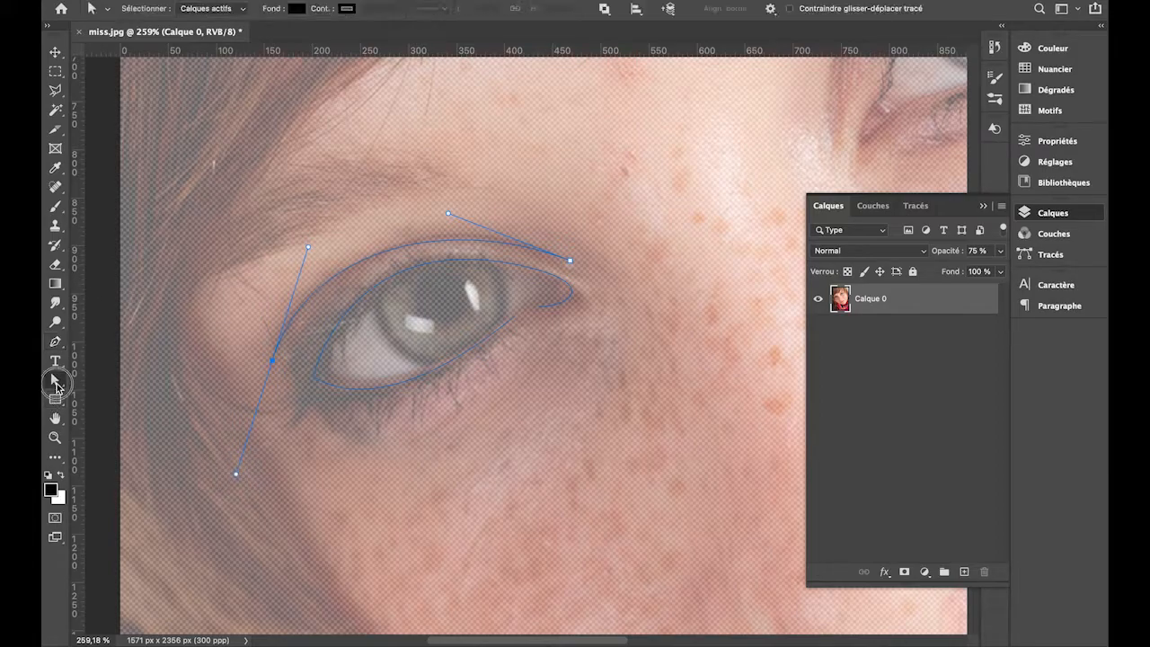
{"action": "left_click_drag", "start_coordinate": [448, 214], "coordinate": [450, 208]}
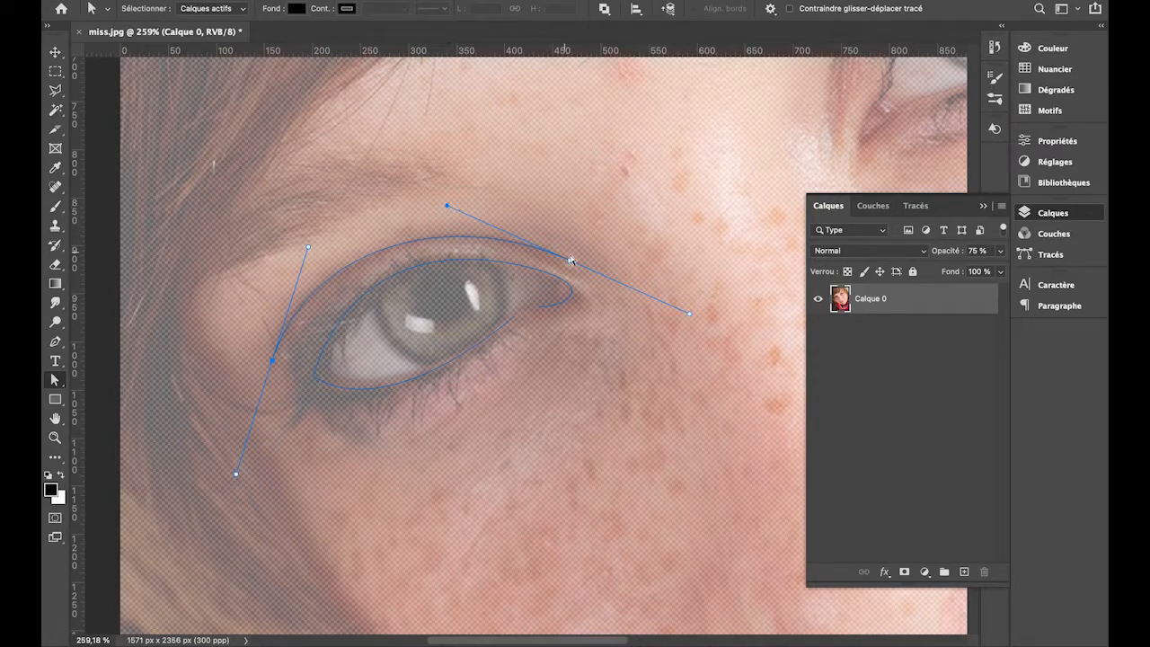
{"action": "left_click_drag", "start_coordinate": [572, 261], "coordinate": [570, 267]}
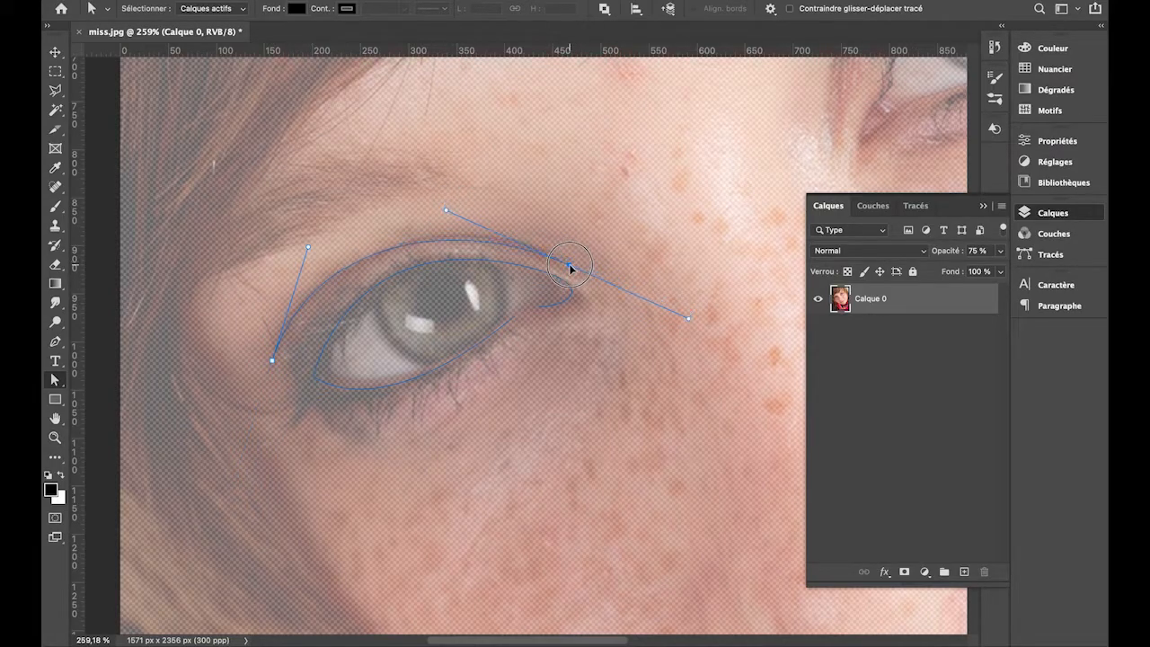
{"action": "left_click_drag", "start_coordinate": [447, 213], "coordinate": [469, 205]}
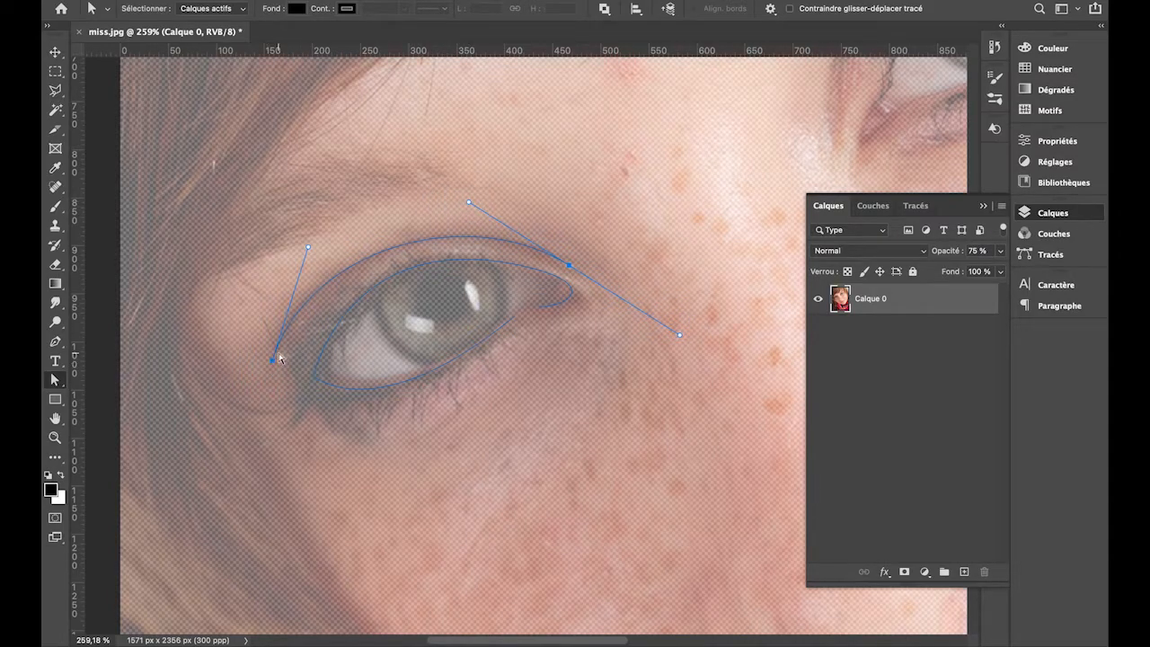
{"action": "mouse_move", "coordinate": [274, 360]}
{"action": "left_mouse_down"}
{"action": "mouse_move", "coordinate": [300, 293]}
{"action": "mouse_move", "coordinate": [278, 352]}
{"action": "left_mouse_up"}
{"action": "left_click", "coordinate": [187, 370]}
- Draw a separate Pen curve along the iris's outer edge, from the upper lid to the lower lid, and deselect it
{"action": "left_click", "coordinate": [55, 341]}
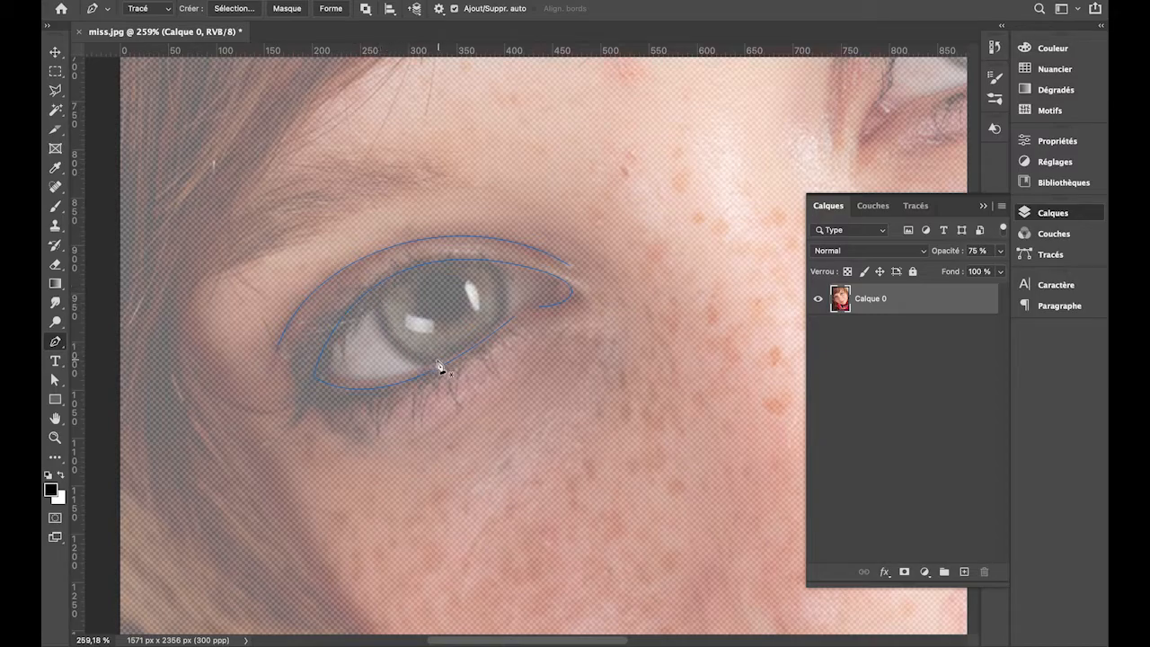
{"action": "left_click", "coordinate": [380, 282]}
{"action": "left_click_drag", "start_coordinate": [379, 299], "coordinate": [378, 304]}
{"action": "left_click_drag", "start_coordinate": [441, 367], "coordinate": [513, 381]}
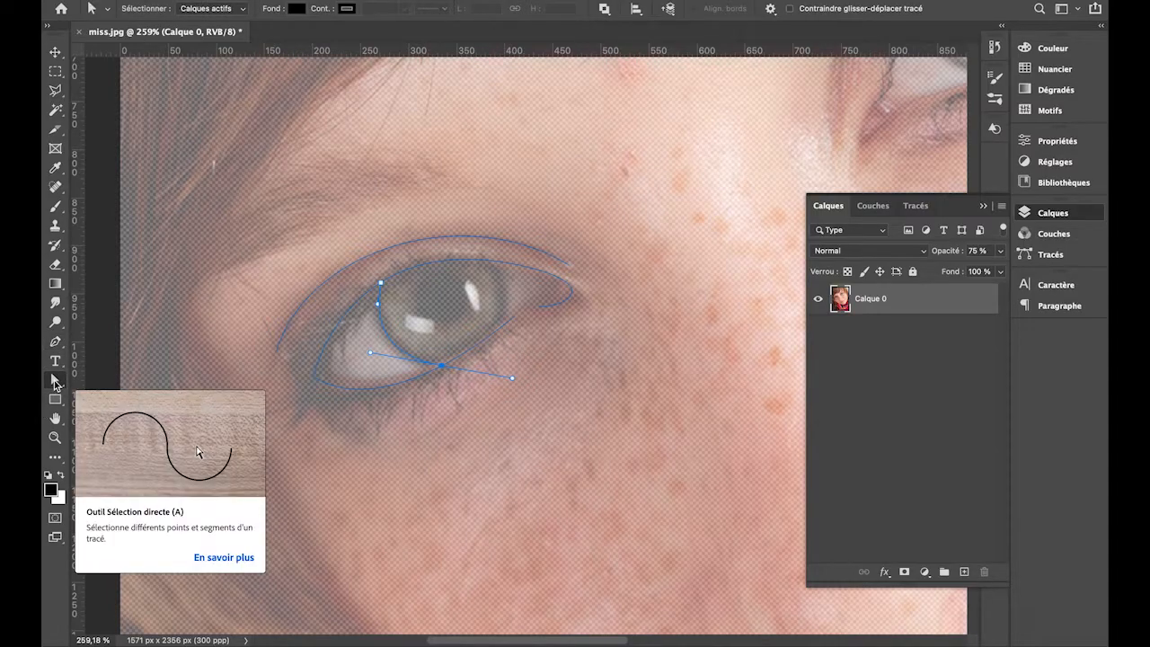
{"action": "left_click", "coordinate": [155, 345]}
- Draw a separate Pen curve along the iris's inner edge, on the nose side, from the upper lid to the lower lid
{"action": "left_click", "coordinate": [62, 347]}
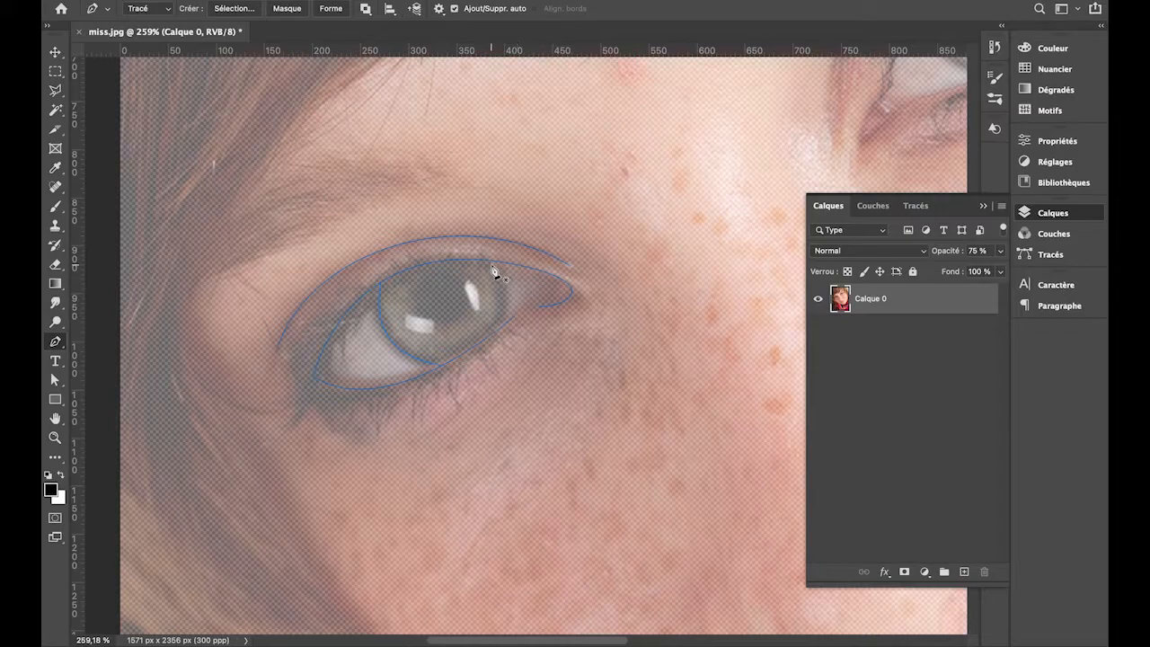
{"action": "left_click_drag", "start_coordinate": [488, 260], "coordinate": [502, 276]}
{"action": "left_click_drag", "start_coordinate": [498, 328], "coordinate": [492, 330]}
{"action": "mouse_move", "coordinate": [492, 381]}
{"action": "left_mouse_down"}
{"action": "mouse_move", "coordinate": [473, 380]}
{"action": "mouse_move", "coordinate": [486, 364]}
{"action": "left_mouse_up"}
{"action": "left_click", "coordinate": [56, 381]}
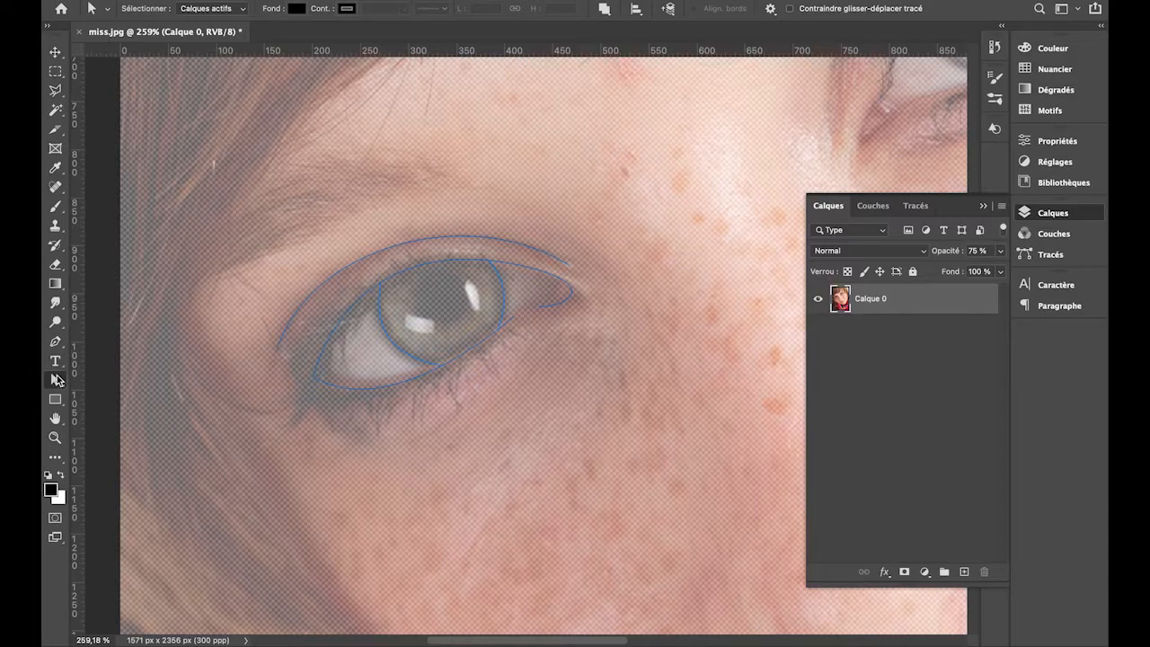
- Draw a Pen path around the pupil and reshape its anchor points and handles to fit the pupil's round contour
{"action": "left_click", "coordinate": [55, 342]}
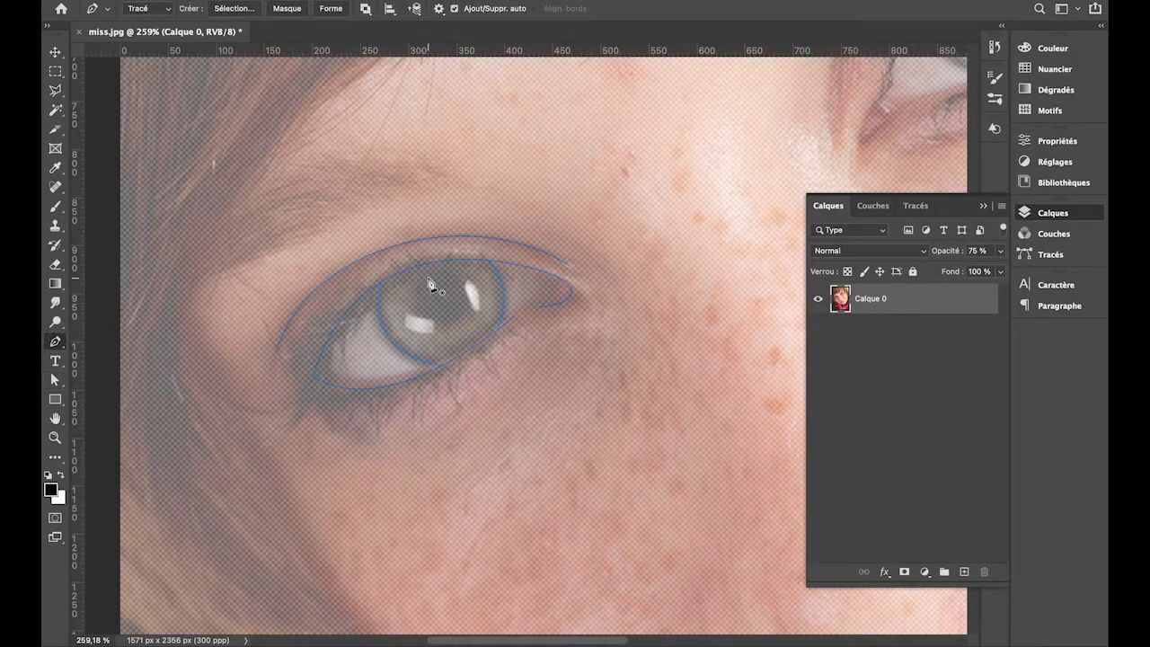
{"action": "left_click_drag", "start_coordinate": [451, 274], "coordinate": [469, 241]}
{"action": "left_click", "coordinate": [56, 382]}
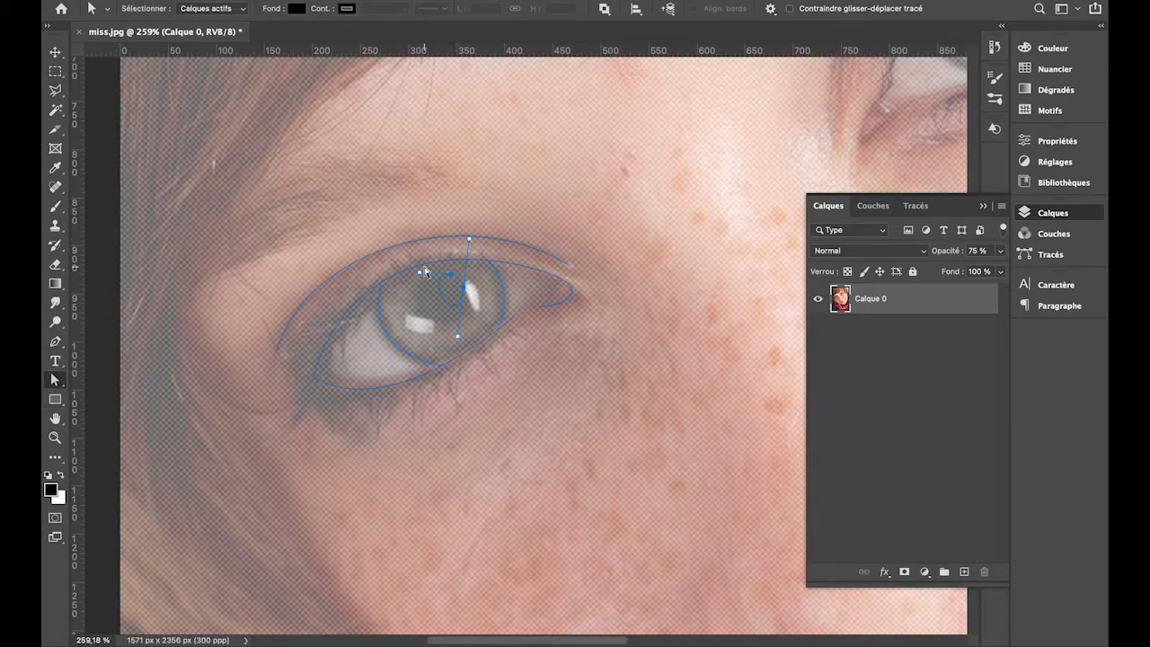
{"action": "left_click_drag", "start_coordinate": [388, 275], "coordinate": [372, 276]}
{"action": "left_click_drag", "start_coordinate": [469, 239], "coordinate": [495, 166]}
{"action": "left_click_drag", "start_coordinate": [452, 336], "coordinate": [444, 376]}
{"action": "left_click_drag", "start_coordinate": [464, 289], "coordinate": [468, 290]}
{"action": "left_click_drag", "start_coordinate": [449, 379], "coordinate": [454, 370]}
{"action": "left_click_drag", "start_coordinate": [469, 290], "coordinate": [453, 280]}
{"action": "scroll", "coordinate": [454, 280], "scroll_direction": "down", "scroll_amount": 5}
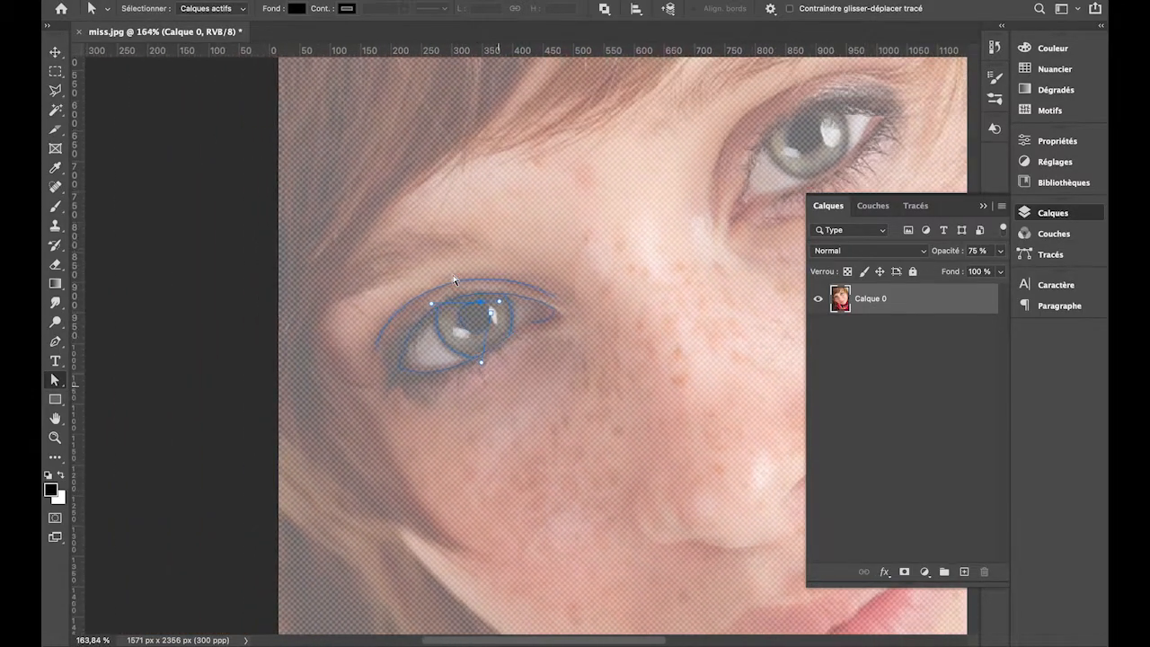
{"action": "left_click", "coordinate": [133, 263]}
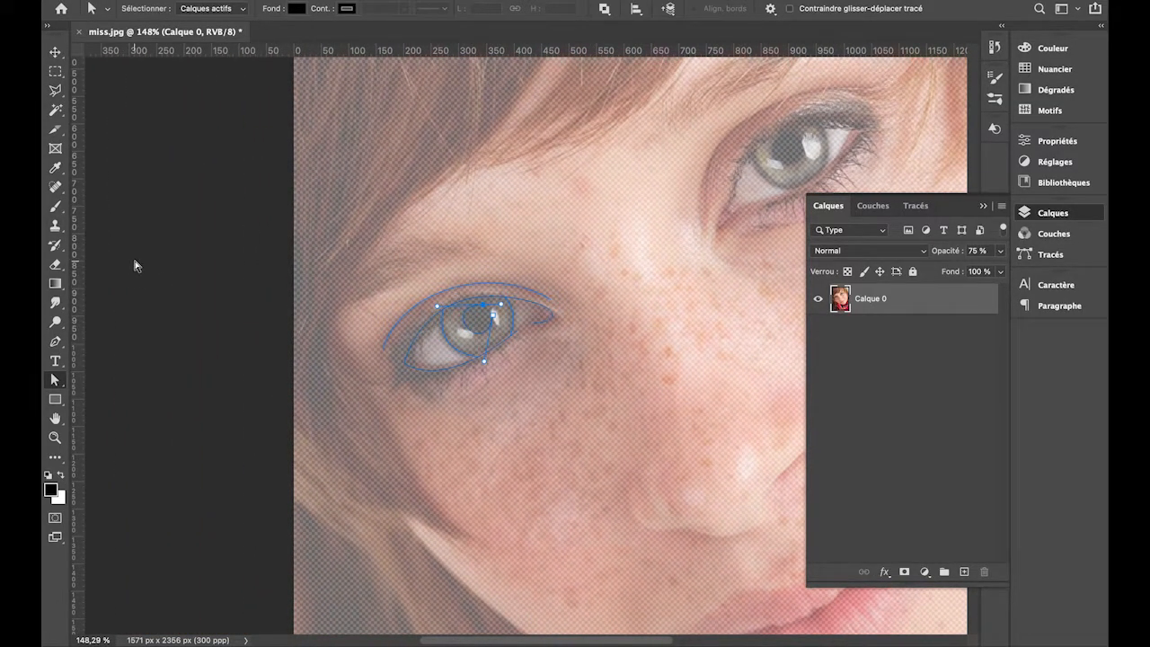
- Select all the eye paths together and add a new empty layer above the photo layer
{"action": "left_click_drag", "start_coordinate": [56, 380], "coordinate": [87, 380]}
{"action": "left_click_drag", "start_coordinate": [345, 276], "coordinate": [623, 421]}
{"action": "left_click", "coordinate": [964, 572]}
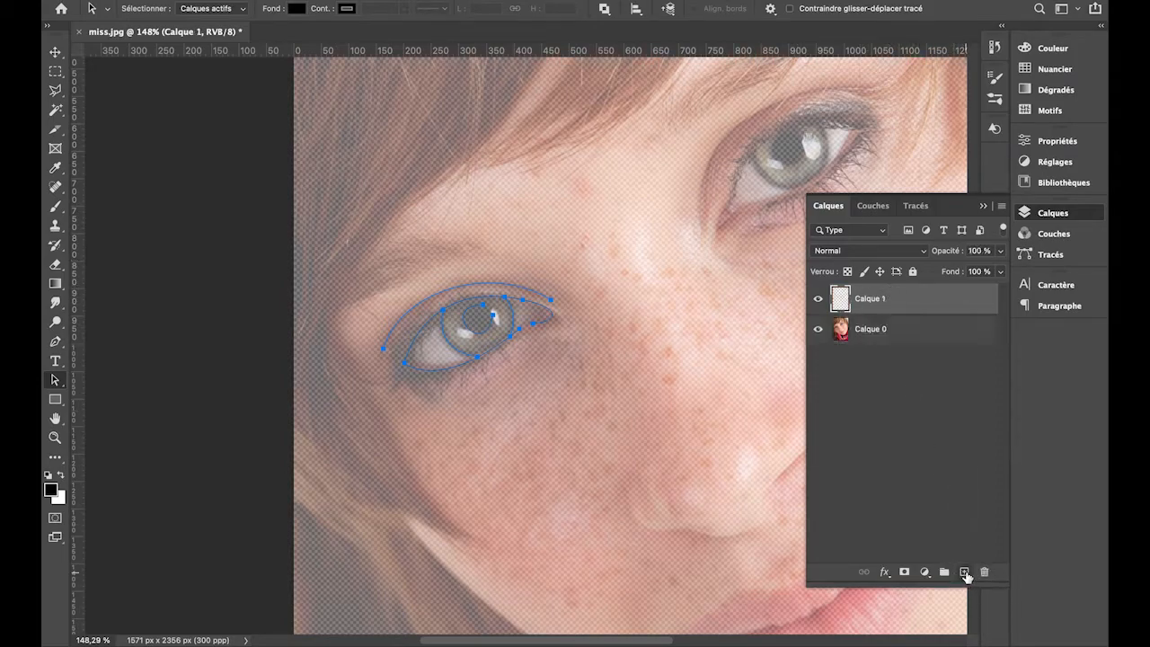
- Lock the photo layer completely, unlock it again, and reselect the empty layer Calque 1
{"action": "left_click", "coordinate": [950, 331]}
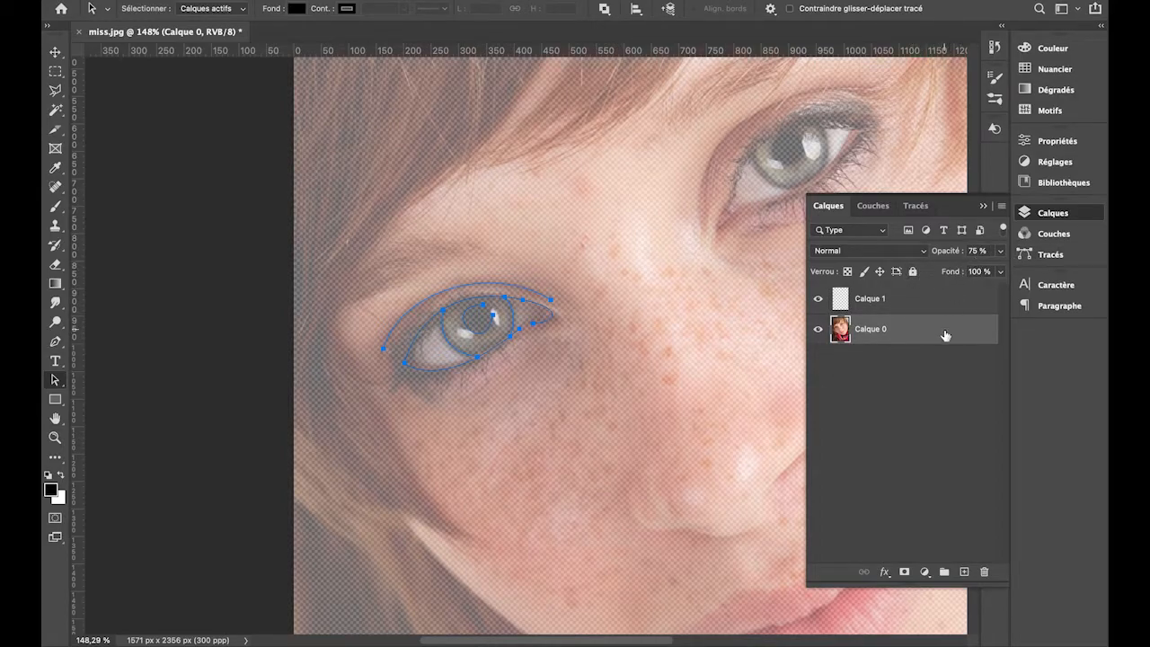
{"action": "left_click", "coordinate": [913, 272]}
{"action": "left_click", "coordinate": [913, 272]}
{"action": "left_click", "coordinate": [871, 303]}
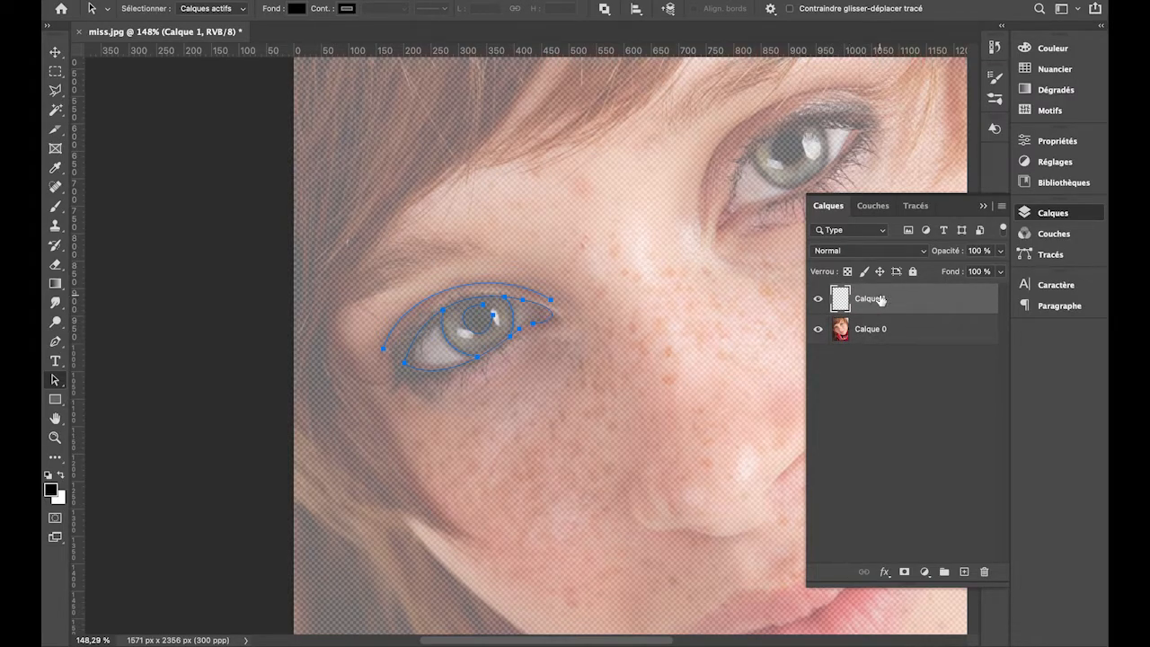
- Rename the empty layer Calque 1 above the photo as TRACE
{"action": "double_click", "coordinate": [880, 301]}
{"action": "type", "text": "TRACE"}
{"action": "key", "text": "Return"}
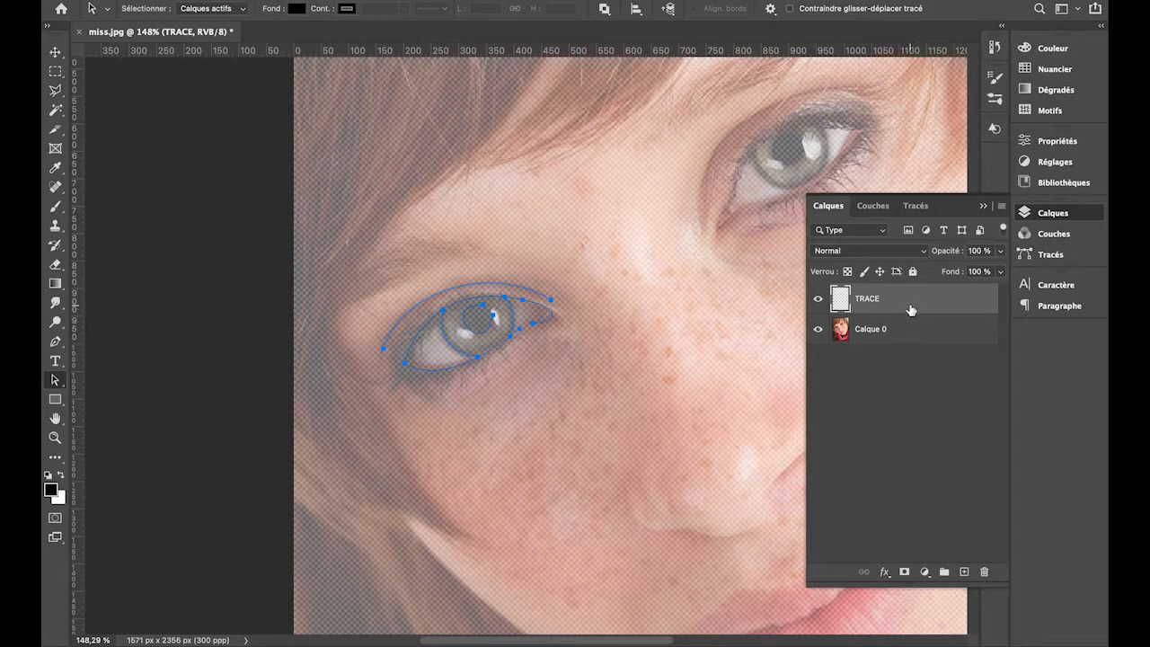
- Activate the Brush tool with the 20 px hard round tip Arrondi net at 100% hardness
{"action": "left_click", "coordinate": [916, 207]}
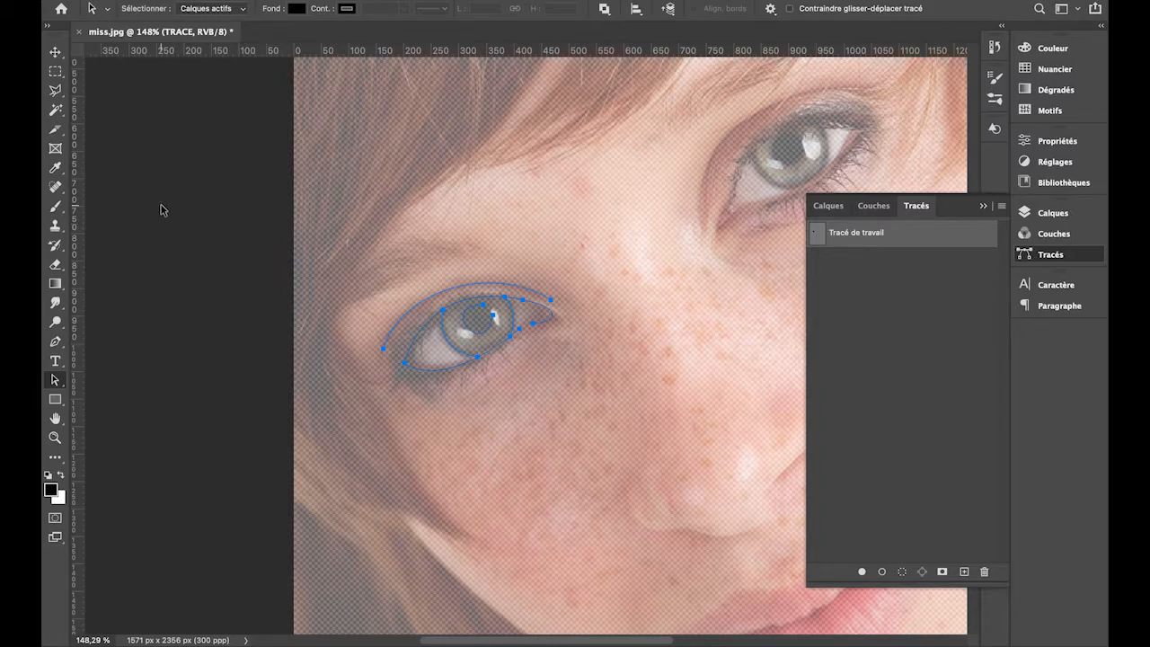
{"action": "left_click", "coordinate": [55, 209]}
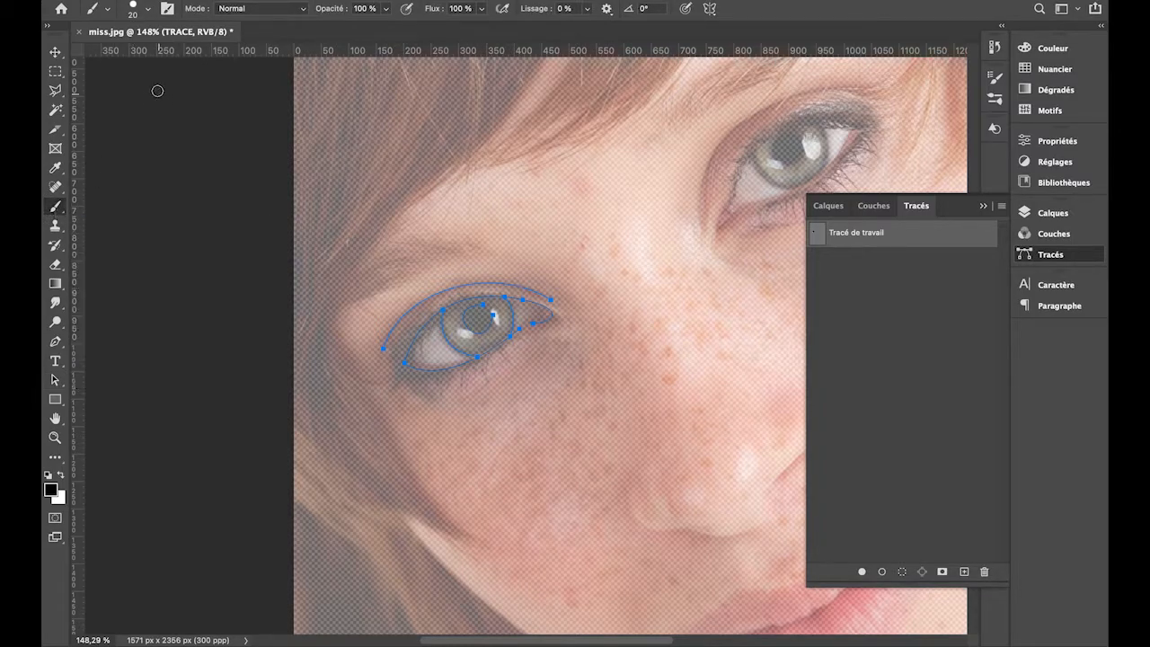
{"action": "left_click", "coordinate": [150, 9]}
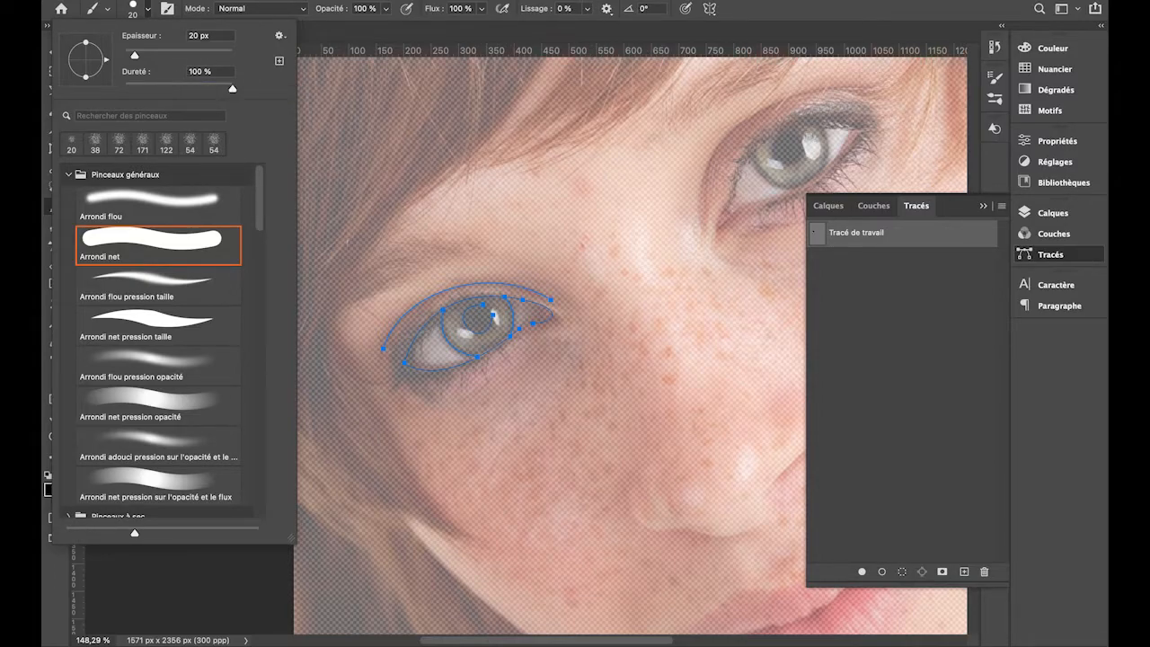
{"action": "left_click", "coordinate": [166, 9]}
- Set the brush's shape dynamics to size control Pression de la plume, with Lissage enabled
{"action": "left_click", "coordinate": [167, 8]}
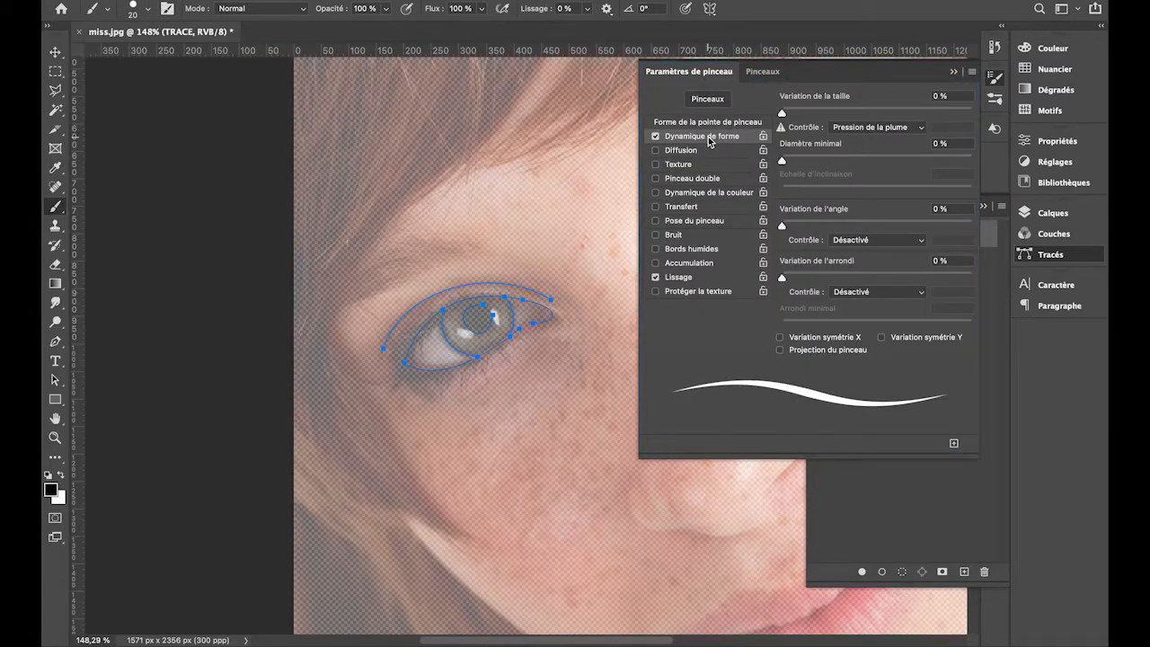
{"action": "left_click", "coordinate": [859, 129]}
{"action": "left_click", "coordinate": [859, 132]}
{"action": "left_click", "coordinate": [704, 279]}
{"action": "left_click", "coordinate": [705, 280]}
{"action": "left_click", "coordinate": [954, 72]}
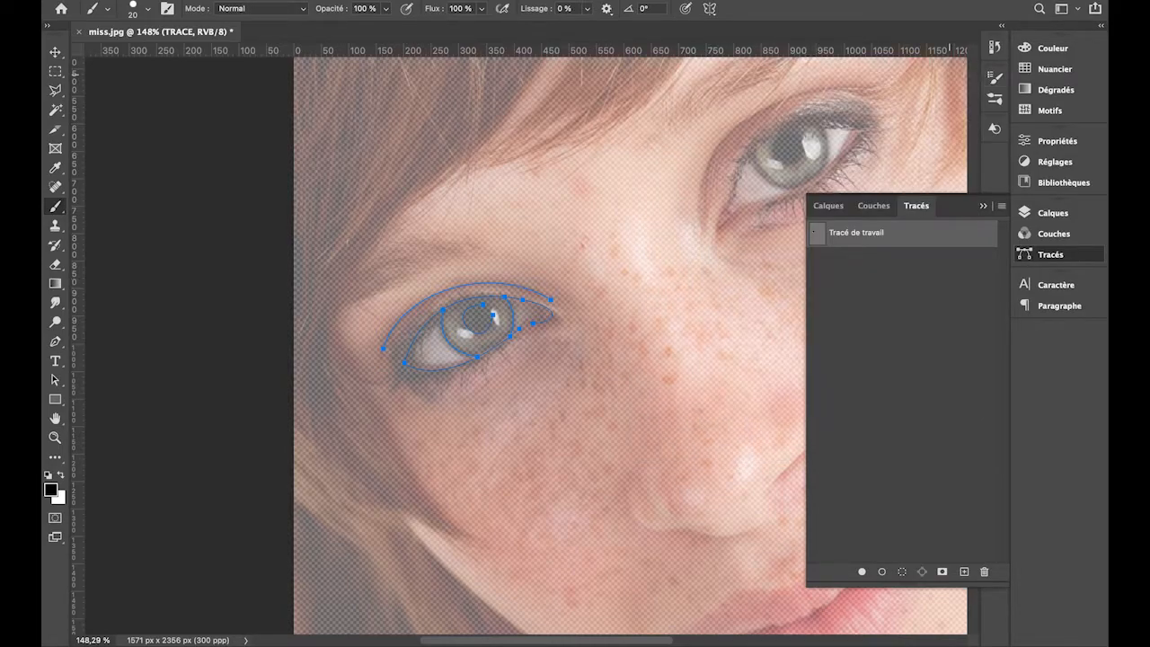
- Stroke the eye's work path with the brush in black on the TRACE layer, and deselect the path
{"action": "left_click", "coordinate": [829, 207]}
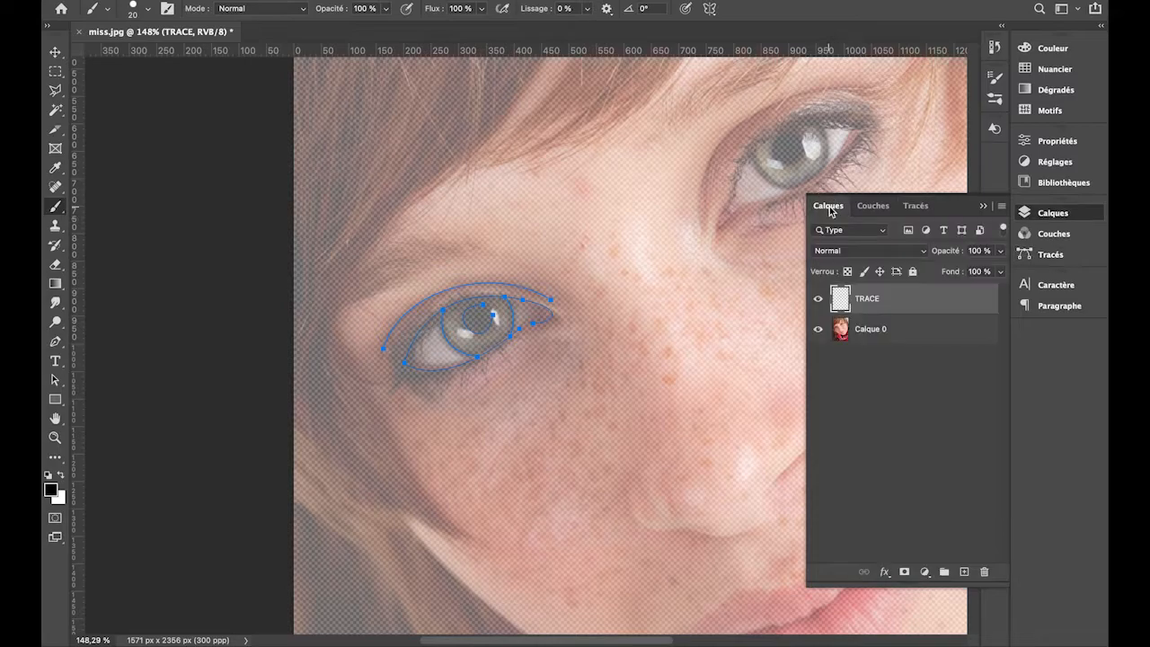
{"action": "left_click", "coordinate": [916, 207]}
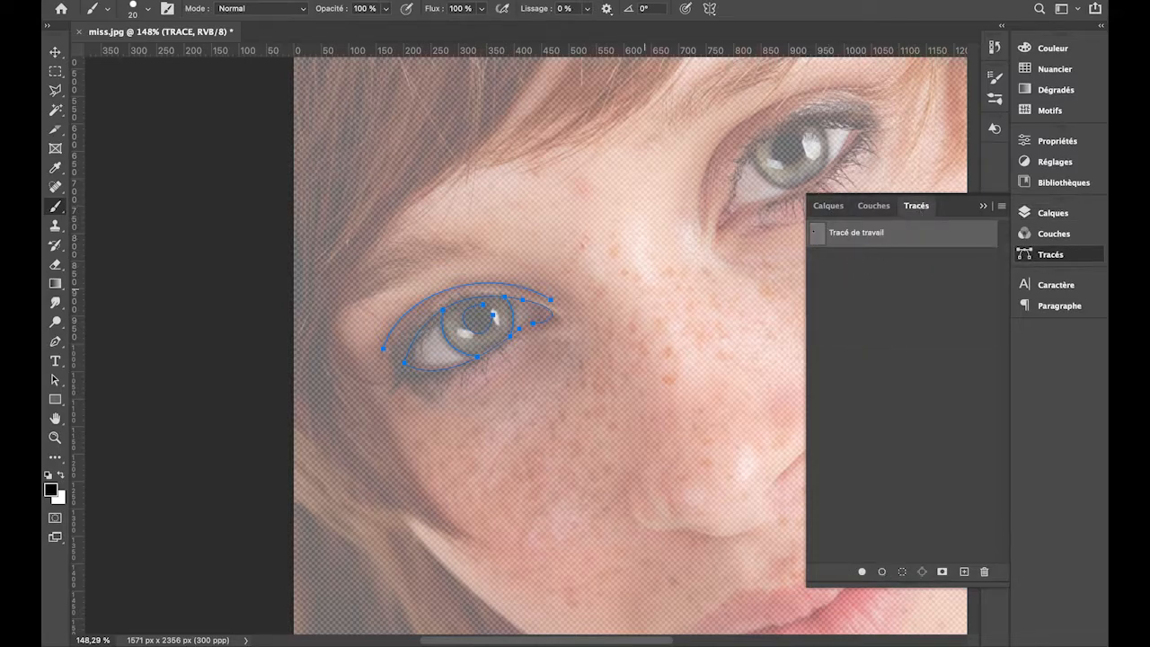
{"action": "left_click", "coordinate": [926, 232]}
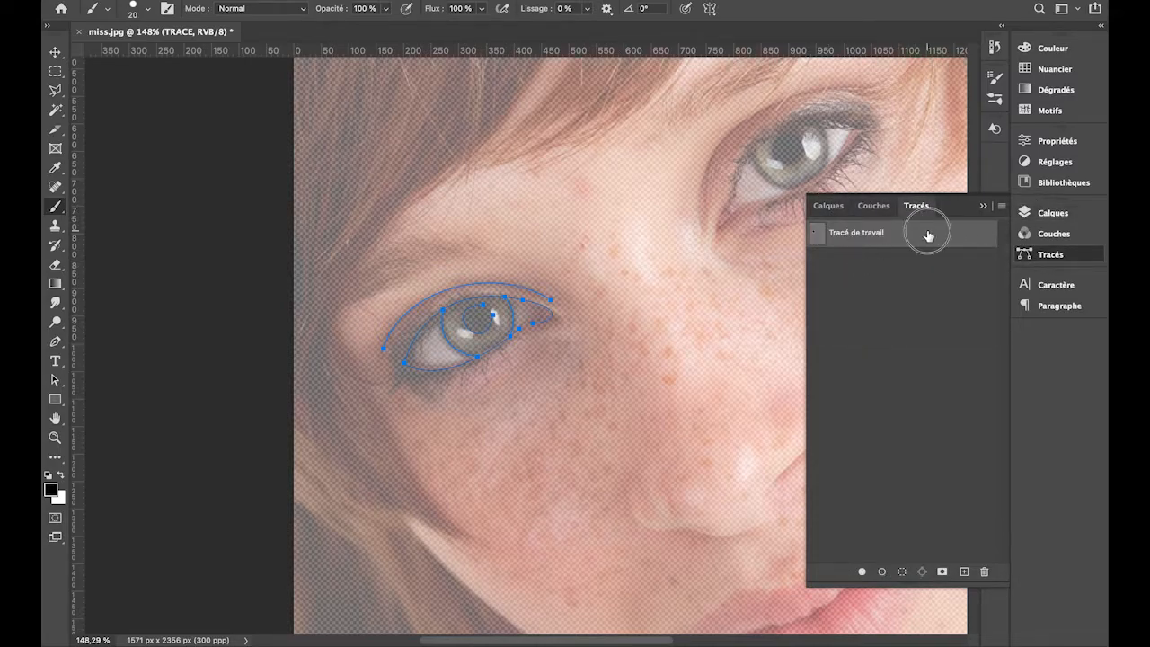
{"action": "left_click", "coordinate": [881, 573]}
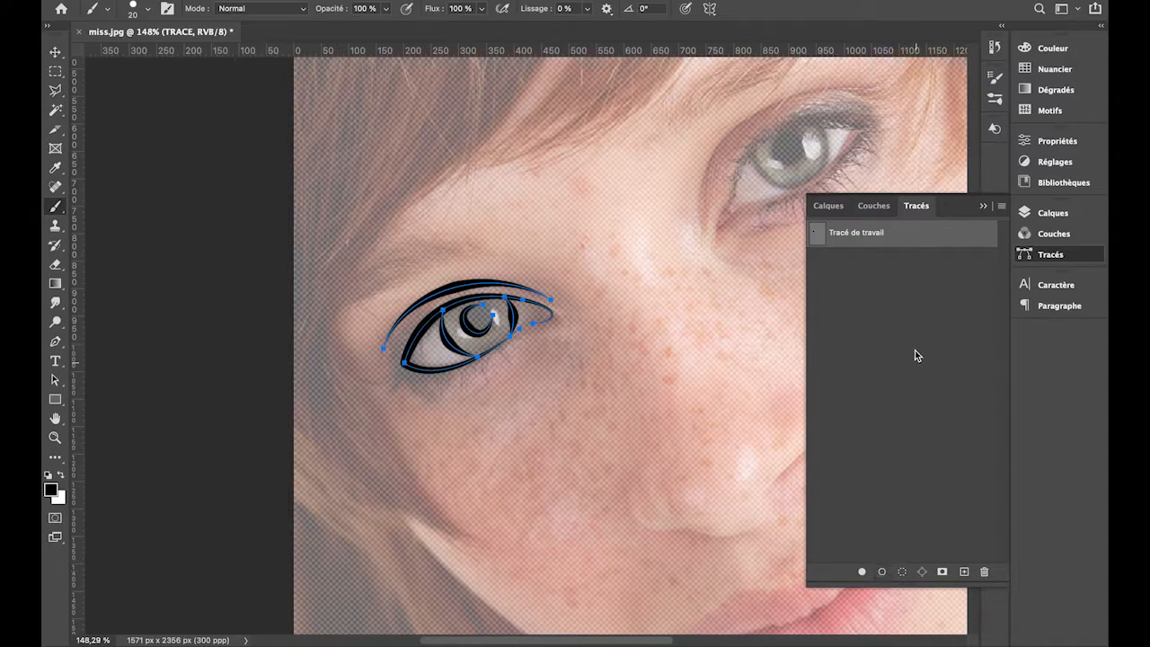
{"action": "left_click", "coordinate": [861, 319]}
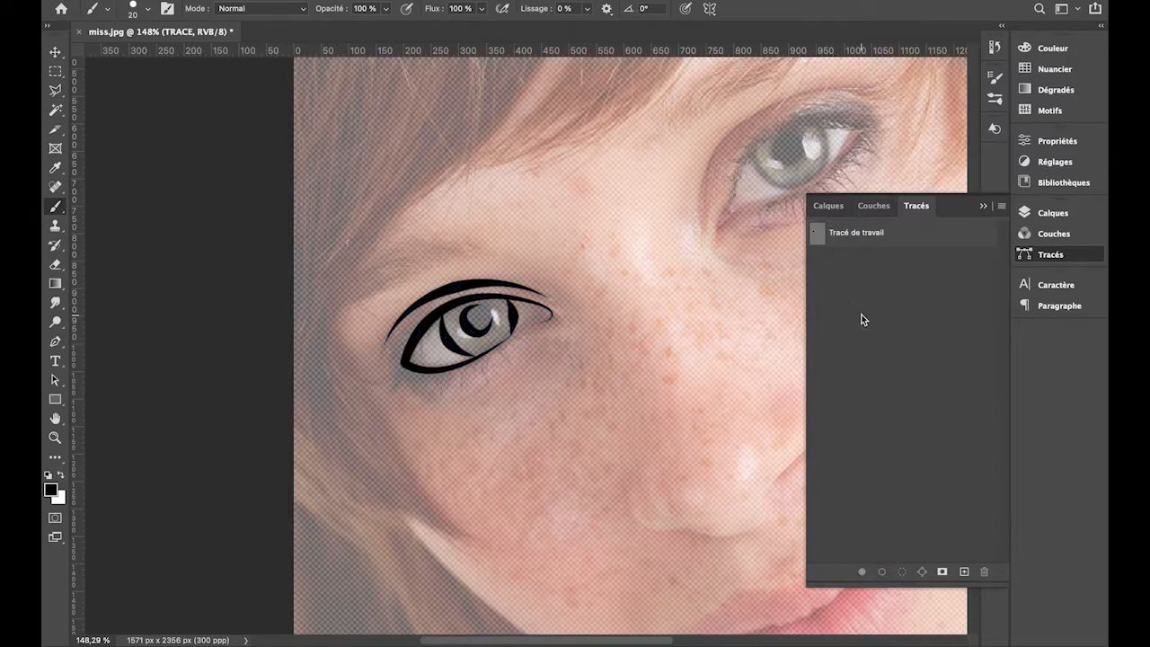
- Add a solid colour fill layer in off-white fbf5f5 directly above the photo layer Calque 0, and fit the whole image in view
{"action": "left_click", "coordinate": [840, 206]}
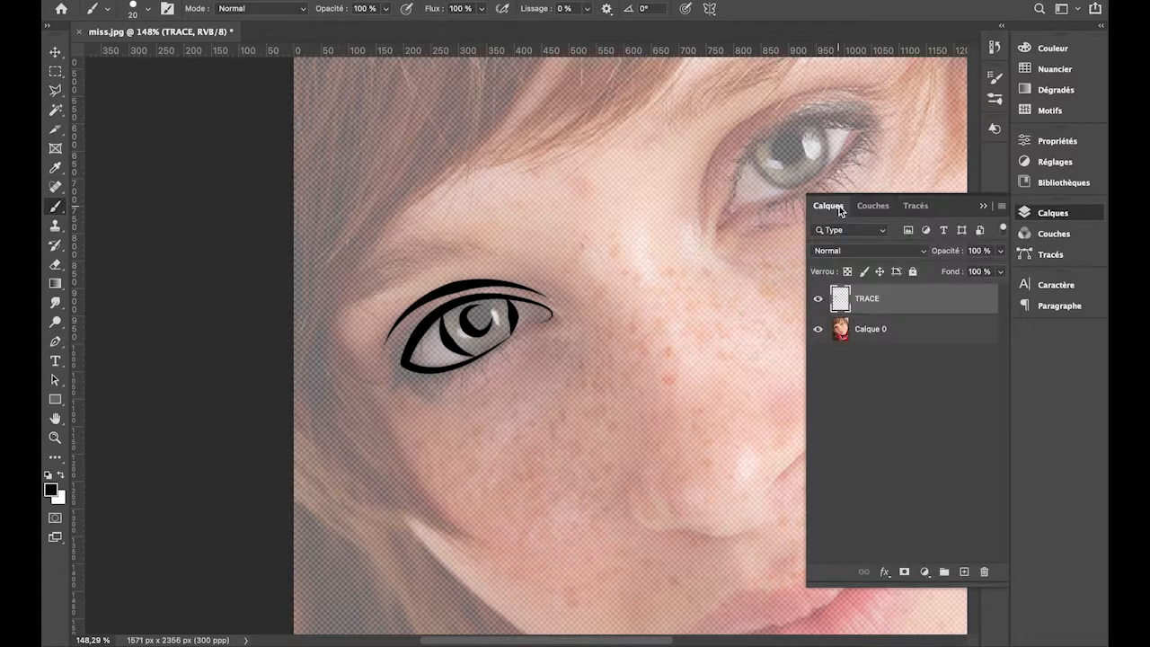
{"action": "left_click", "coordinate": [878, 331]}
{"action": "left_click", "coordinate": [926, 572]}
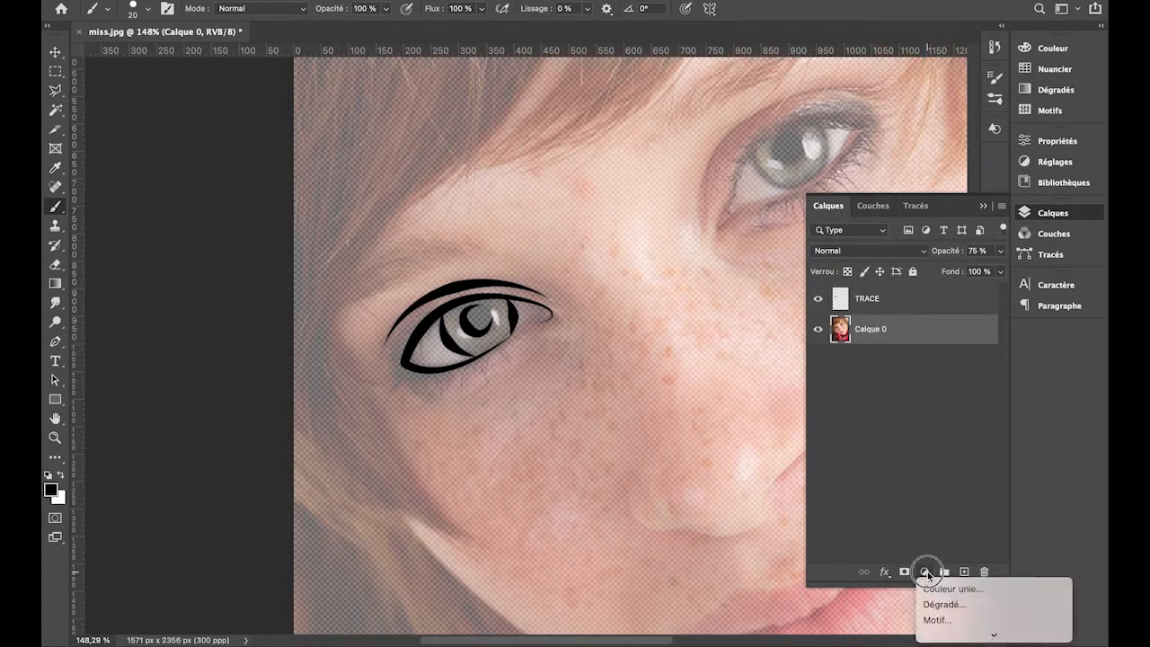
{"action": "left_click", "coordinate": [949, 589]}
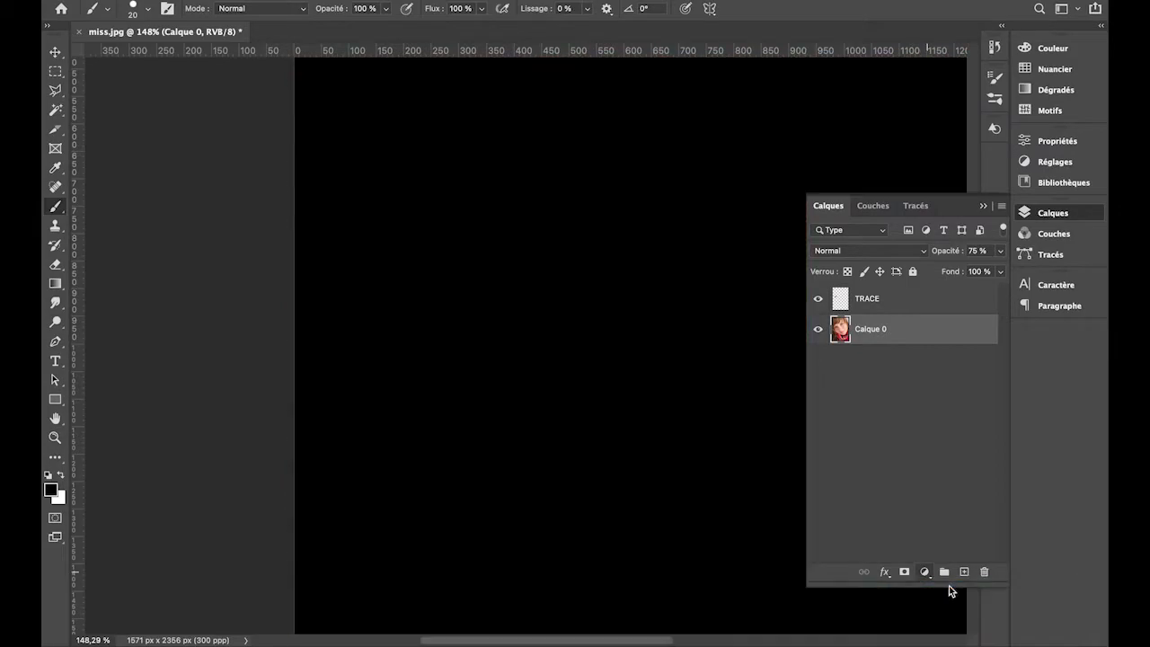
{"action": "left_click", "coordinate": [238, 320]}
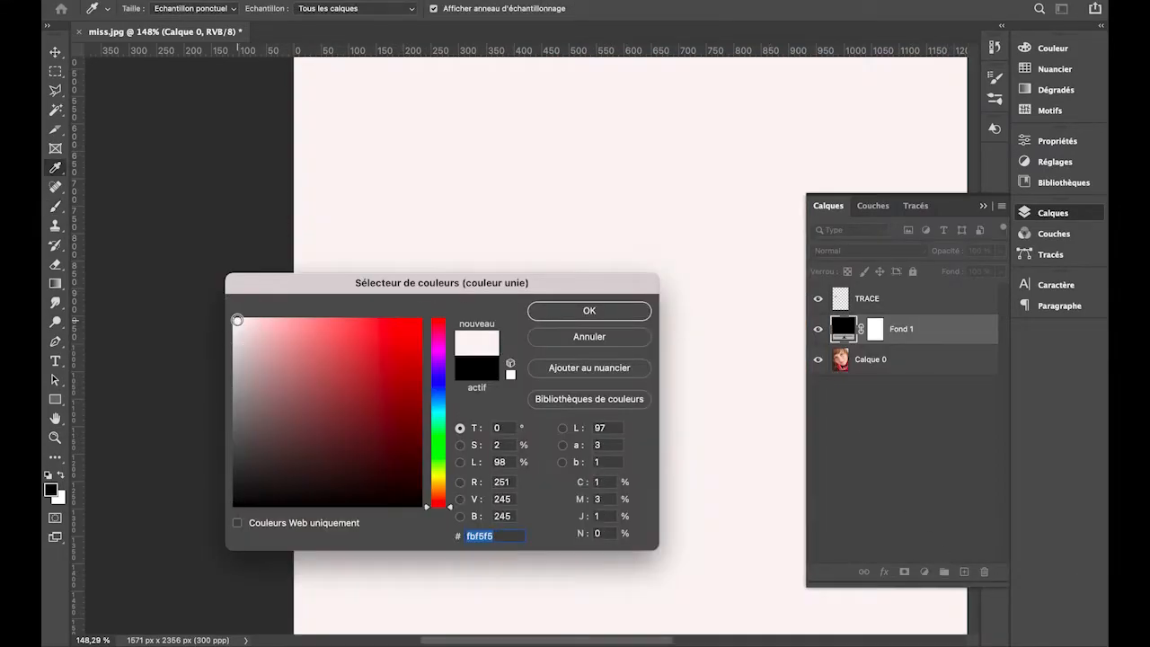
{"action": "left_click", "coordinate": [545, 312]}
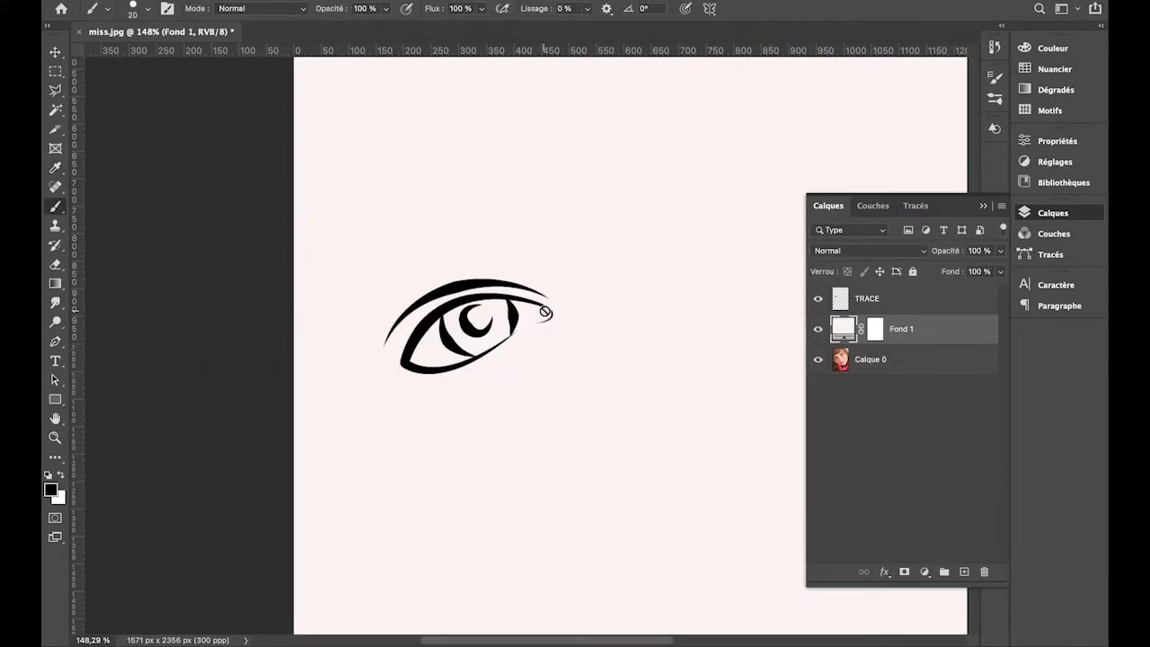
{"action": "key", "text": "super+0"}
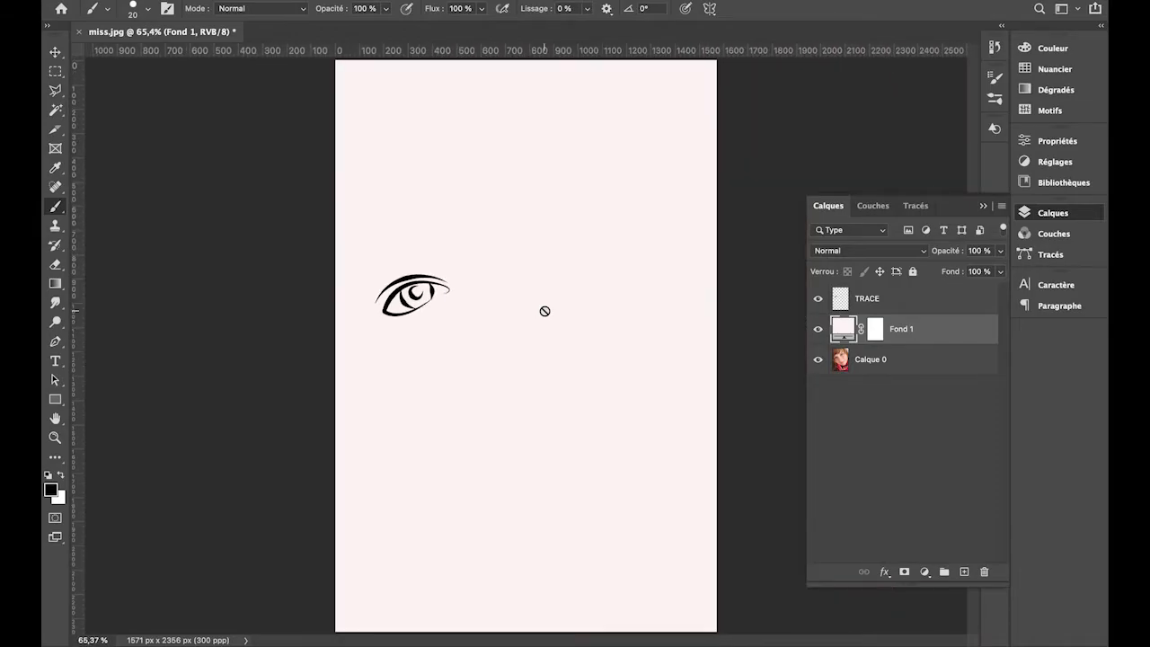